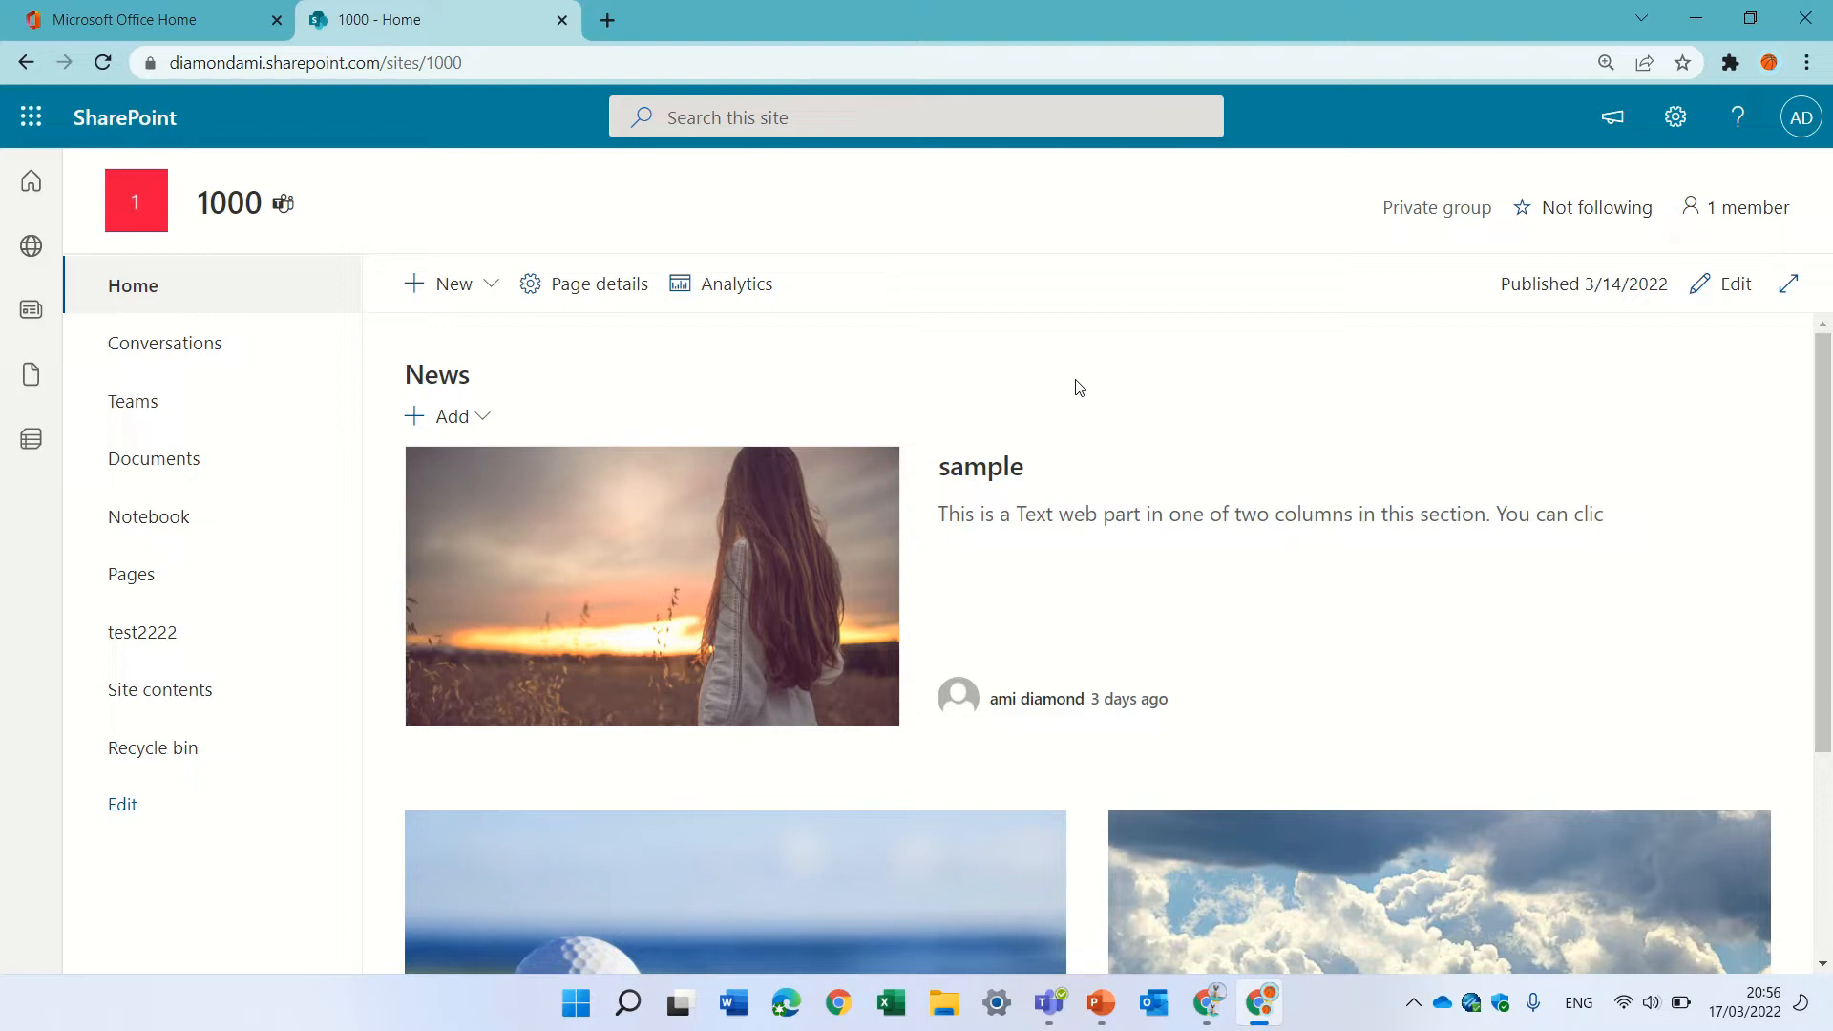
click(472, 288)
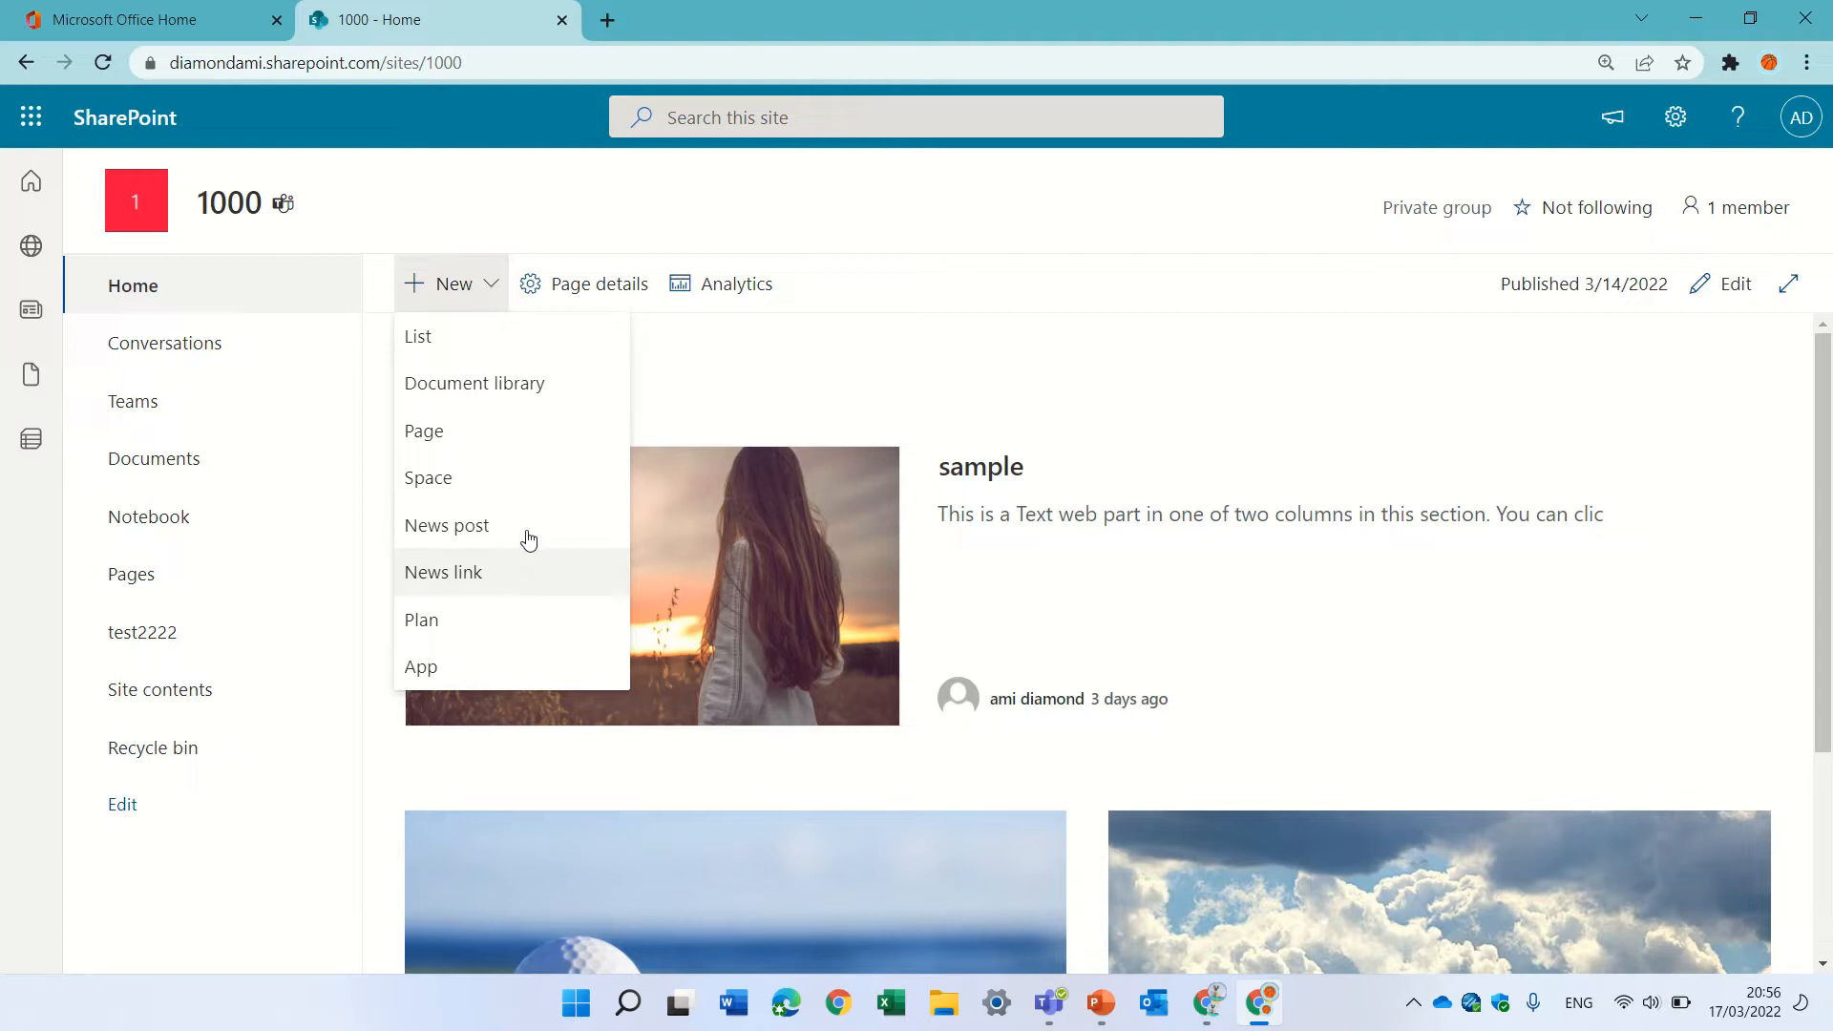
click(869, 360)
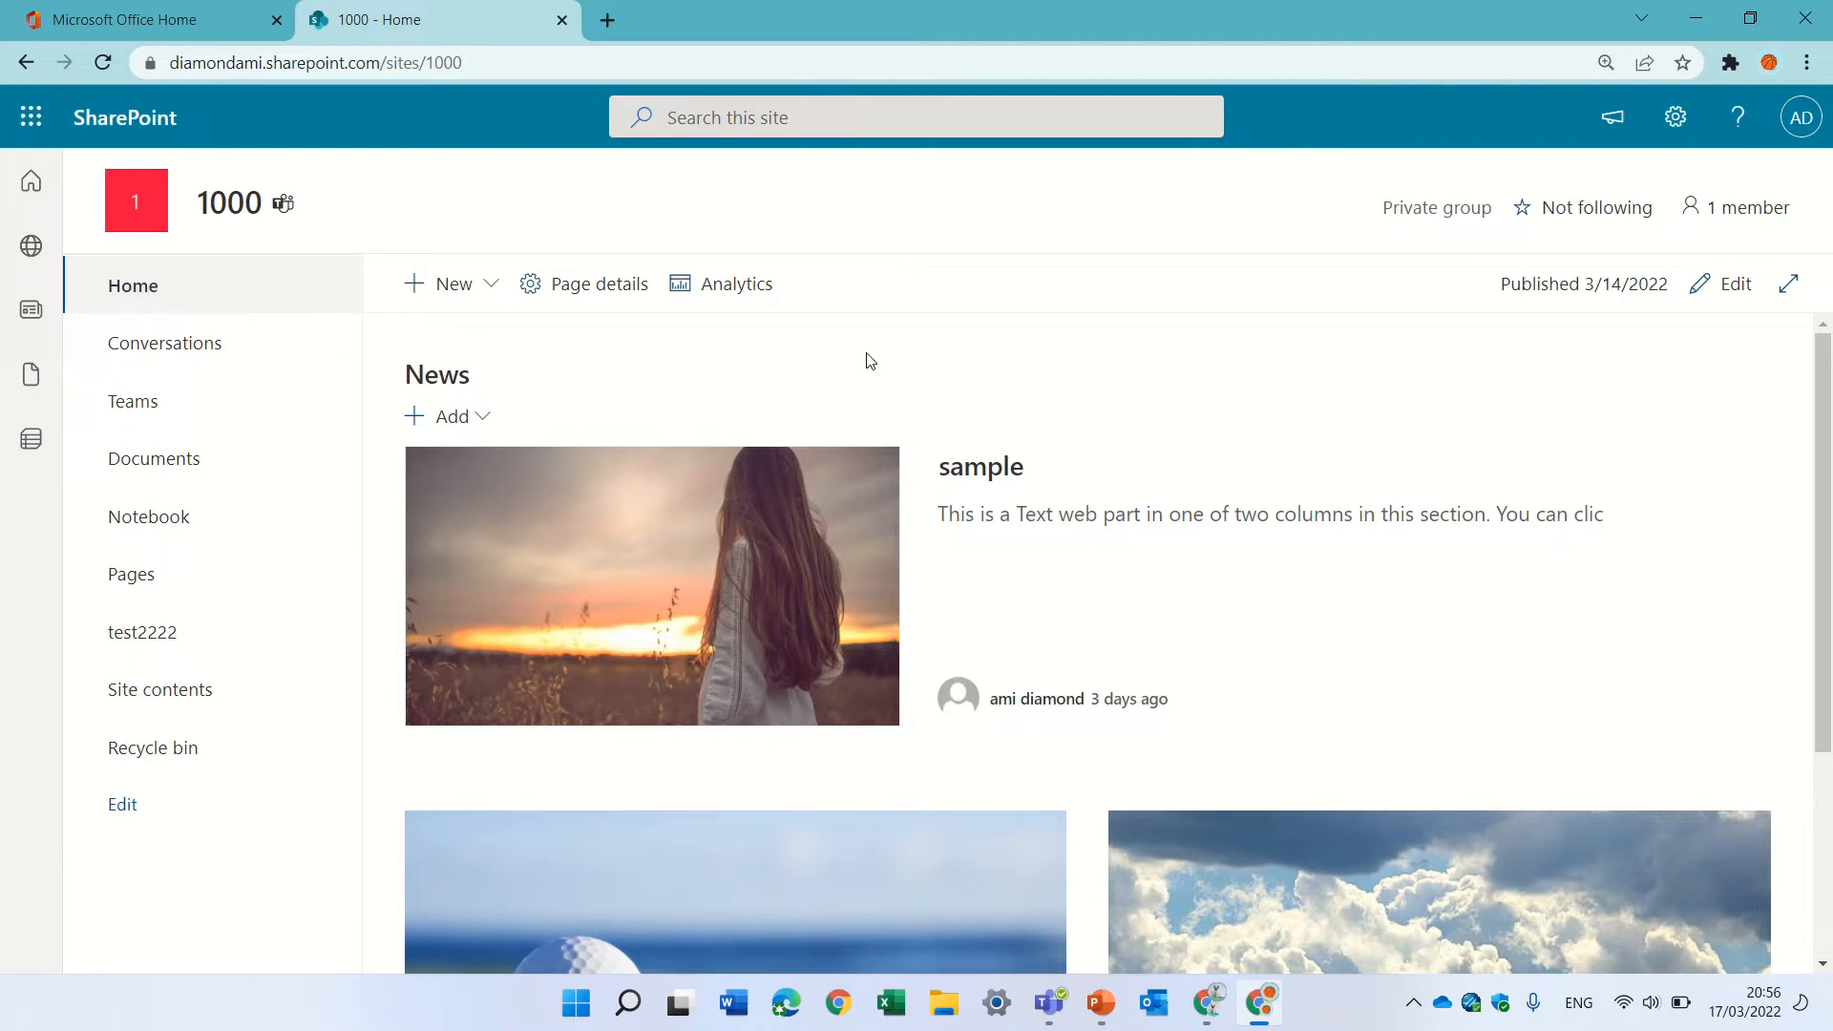
Create a new site page from the built-in Visual template
click(489, 288)
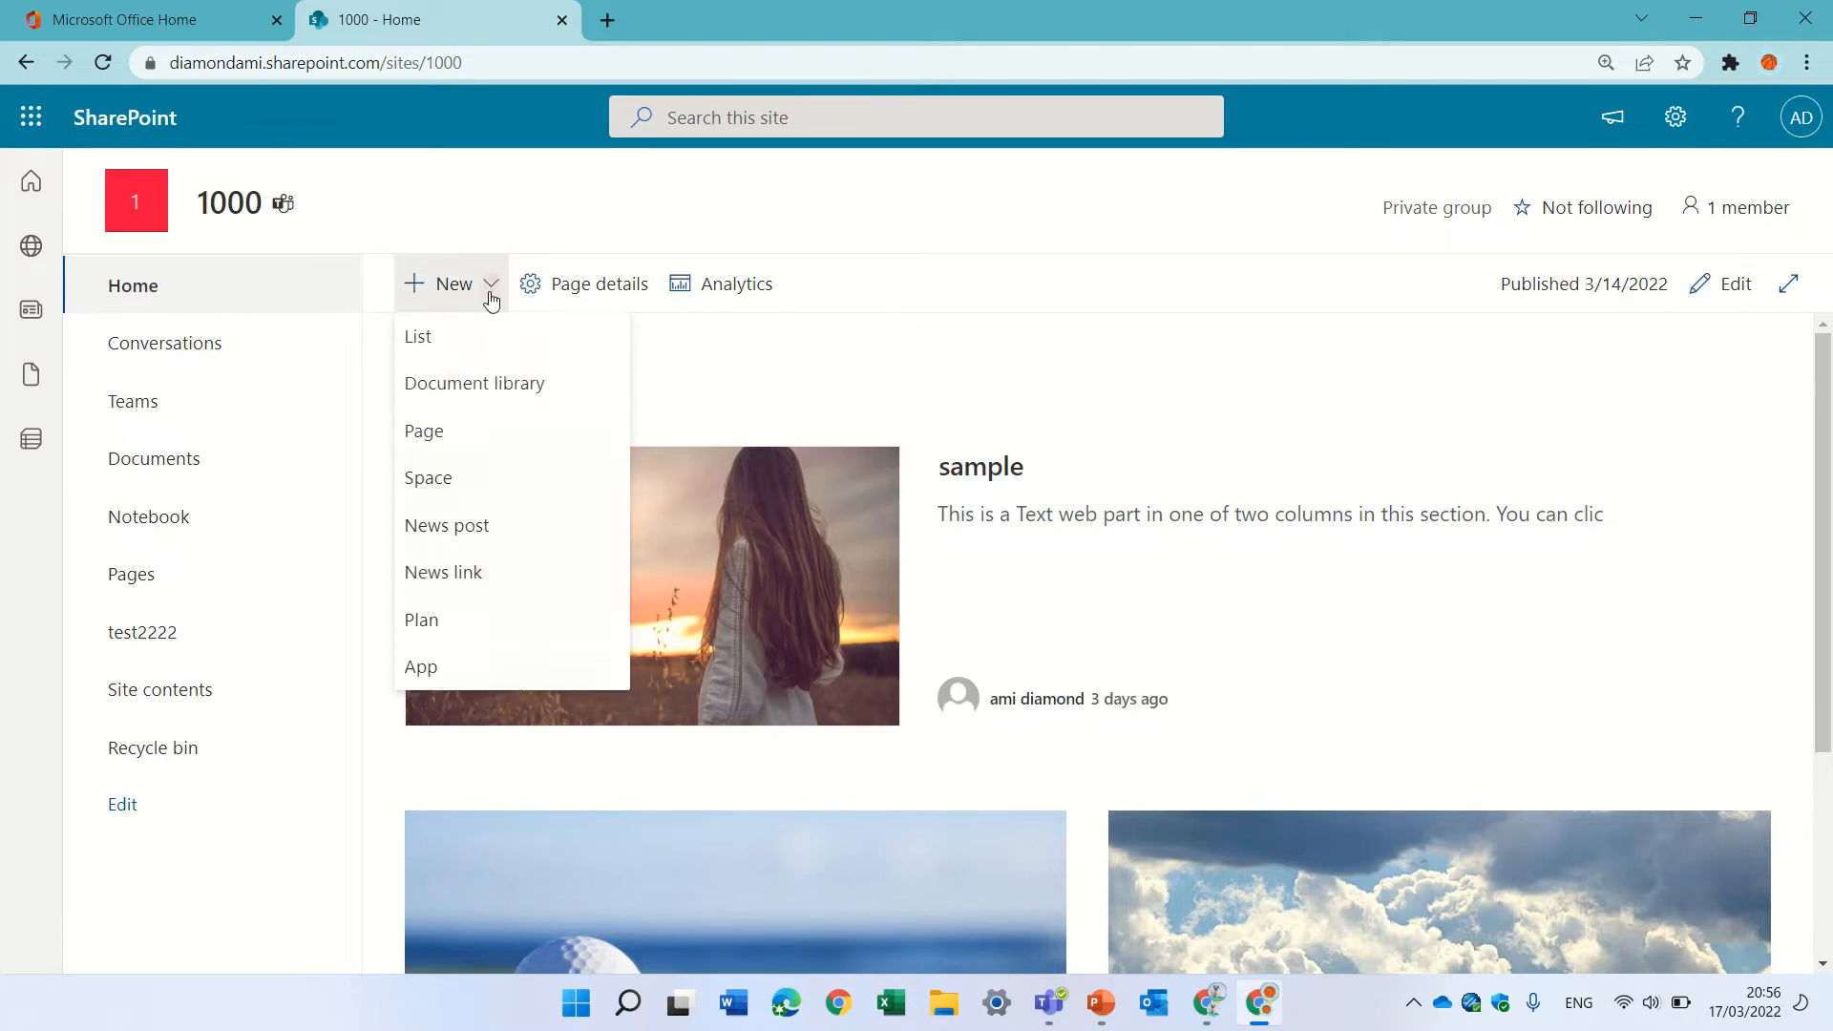
click(520, 443)
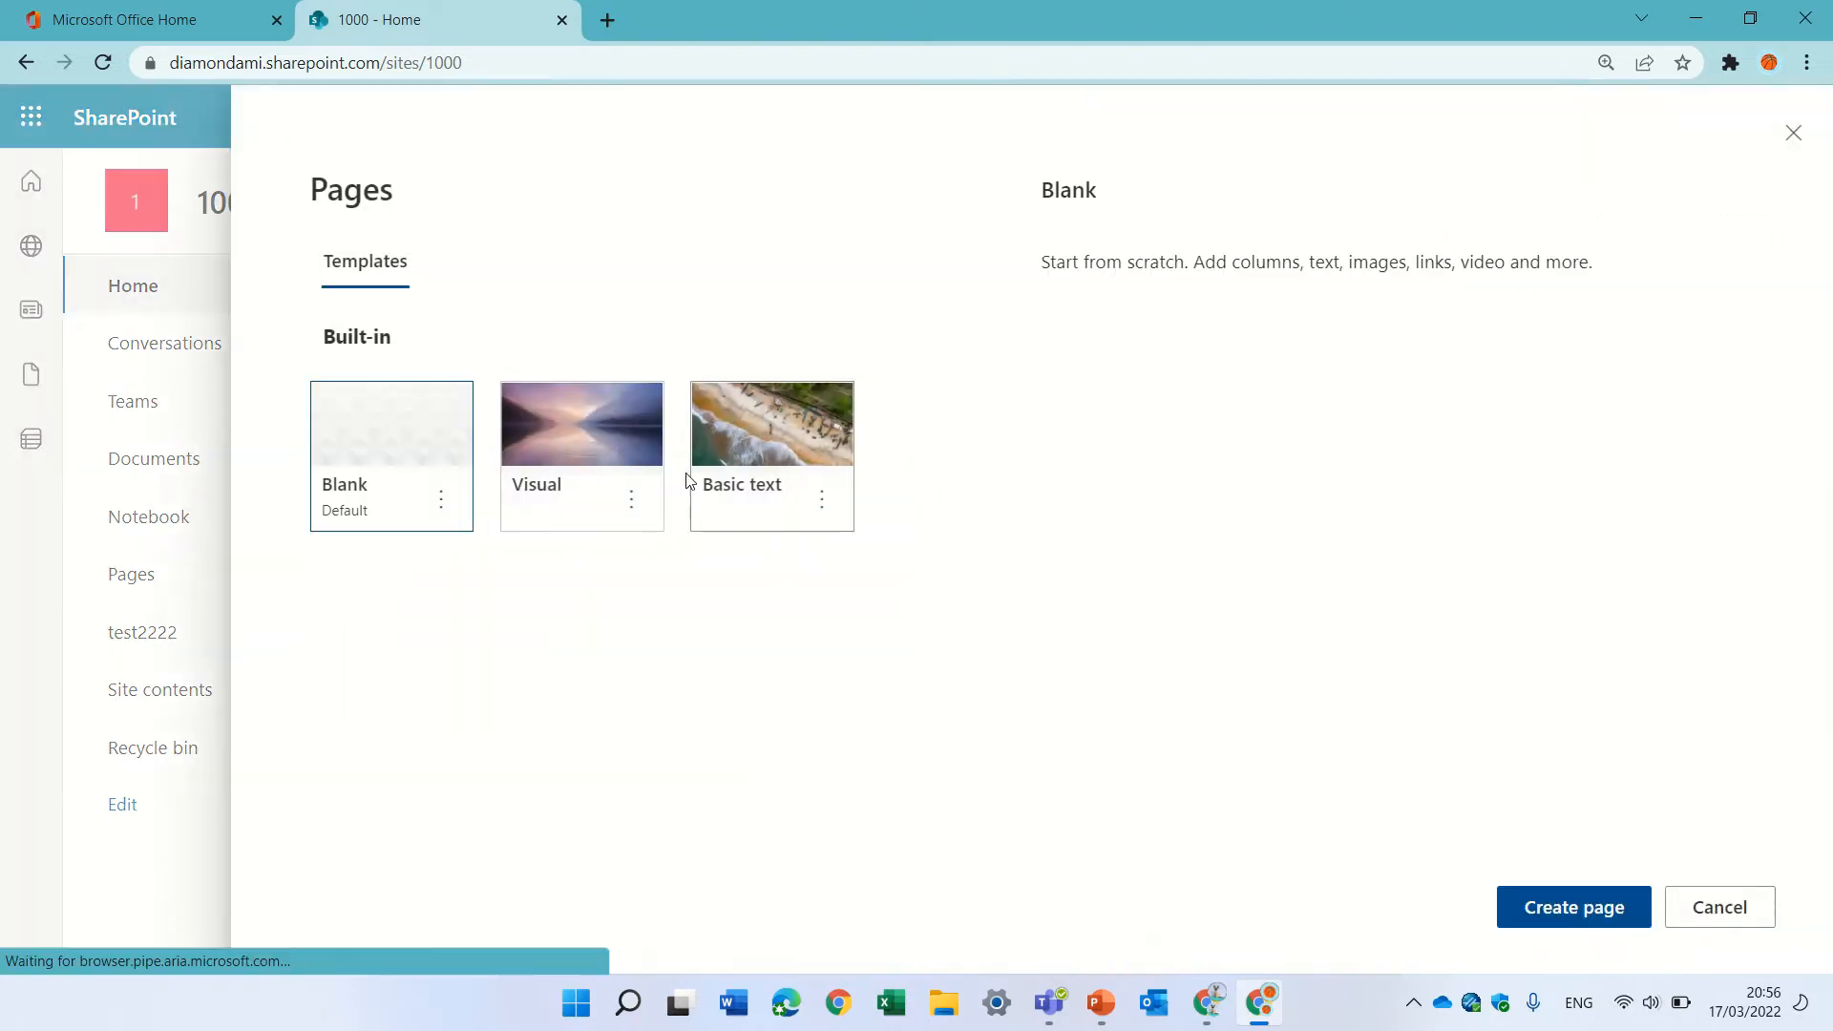
click(584, 436)
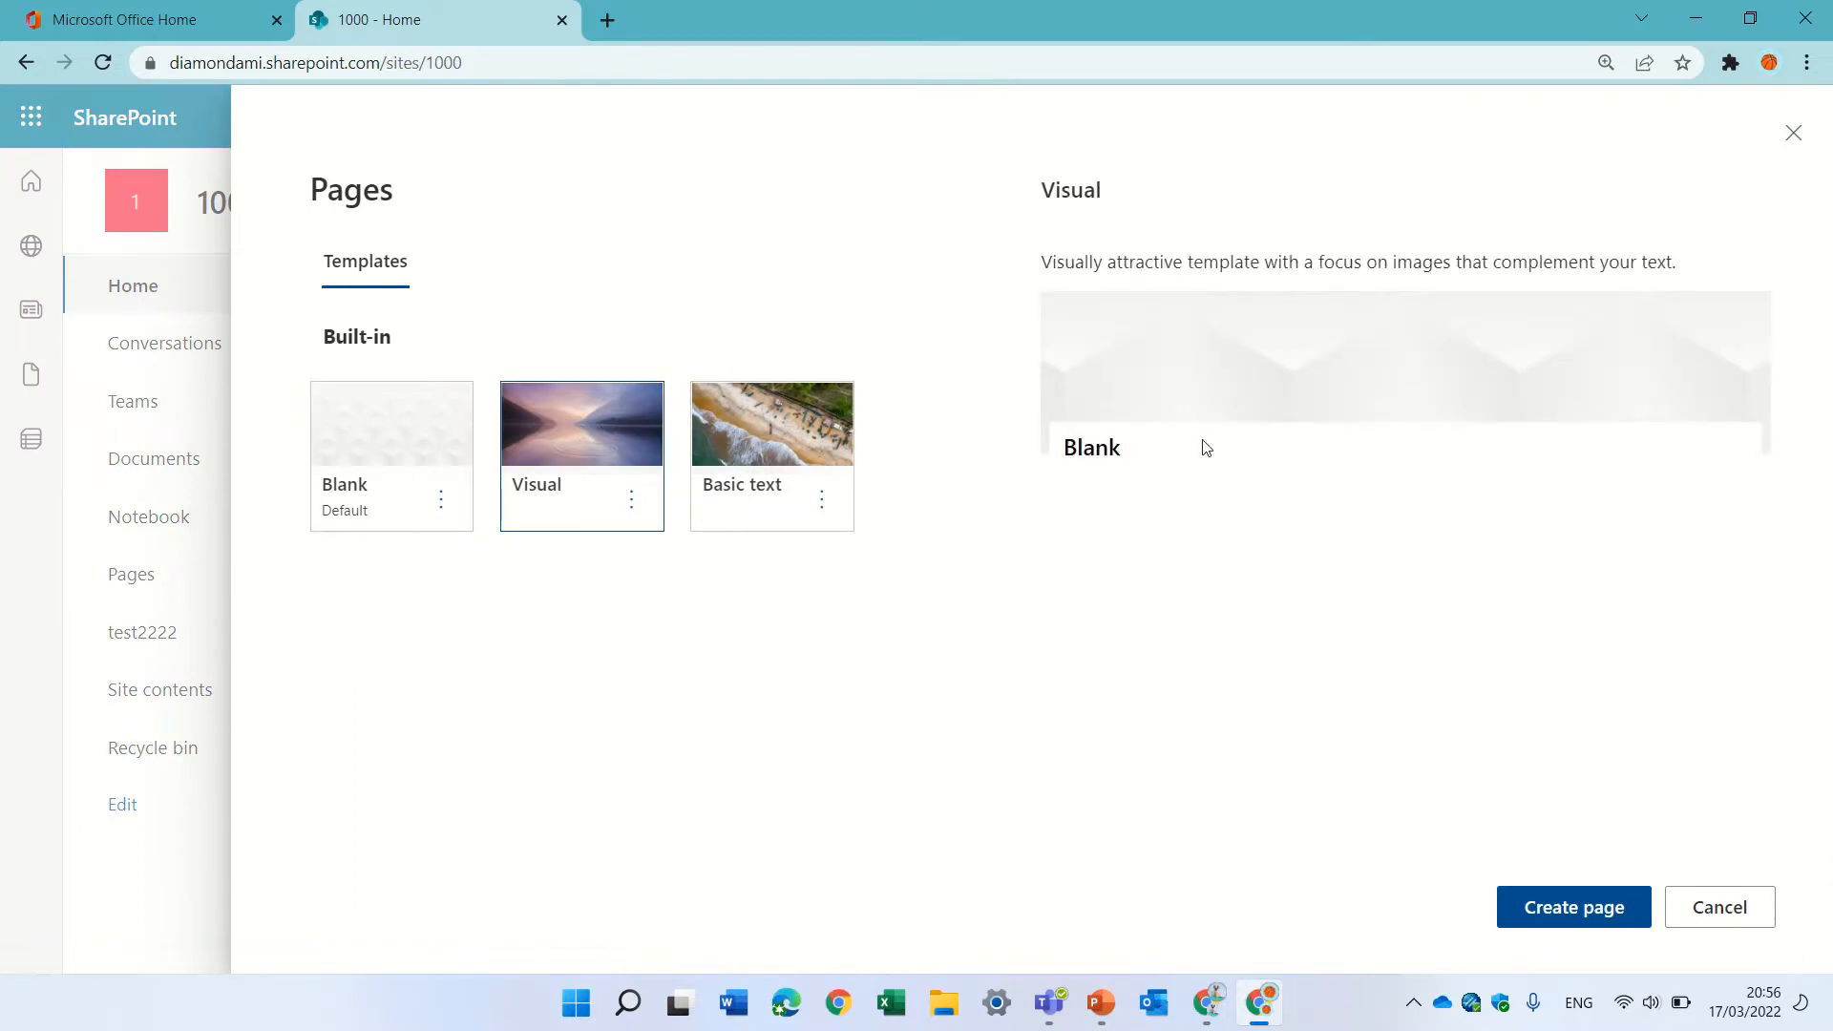
click(1539, 906)
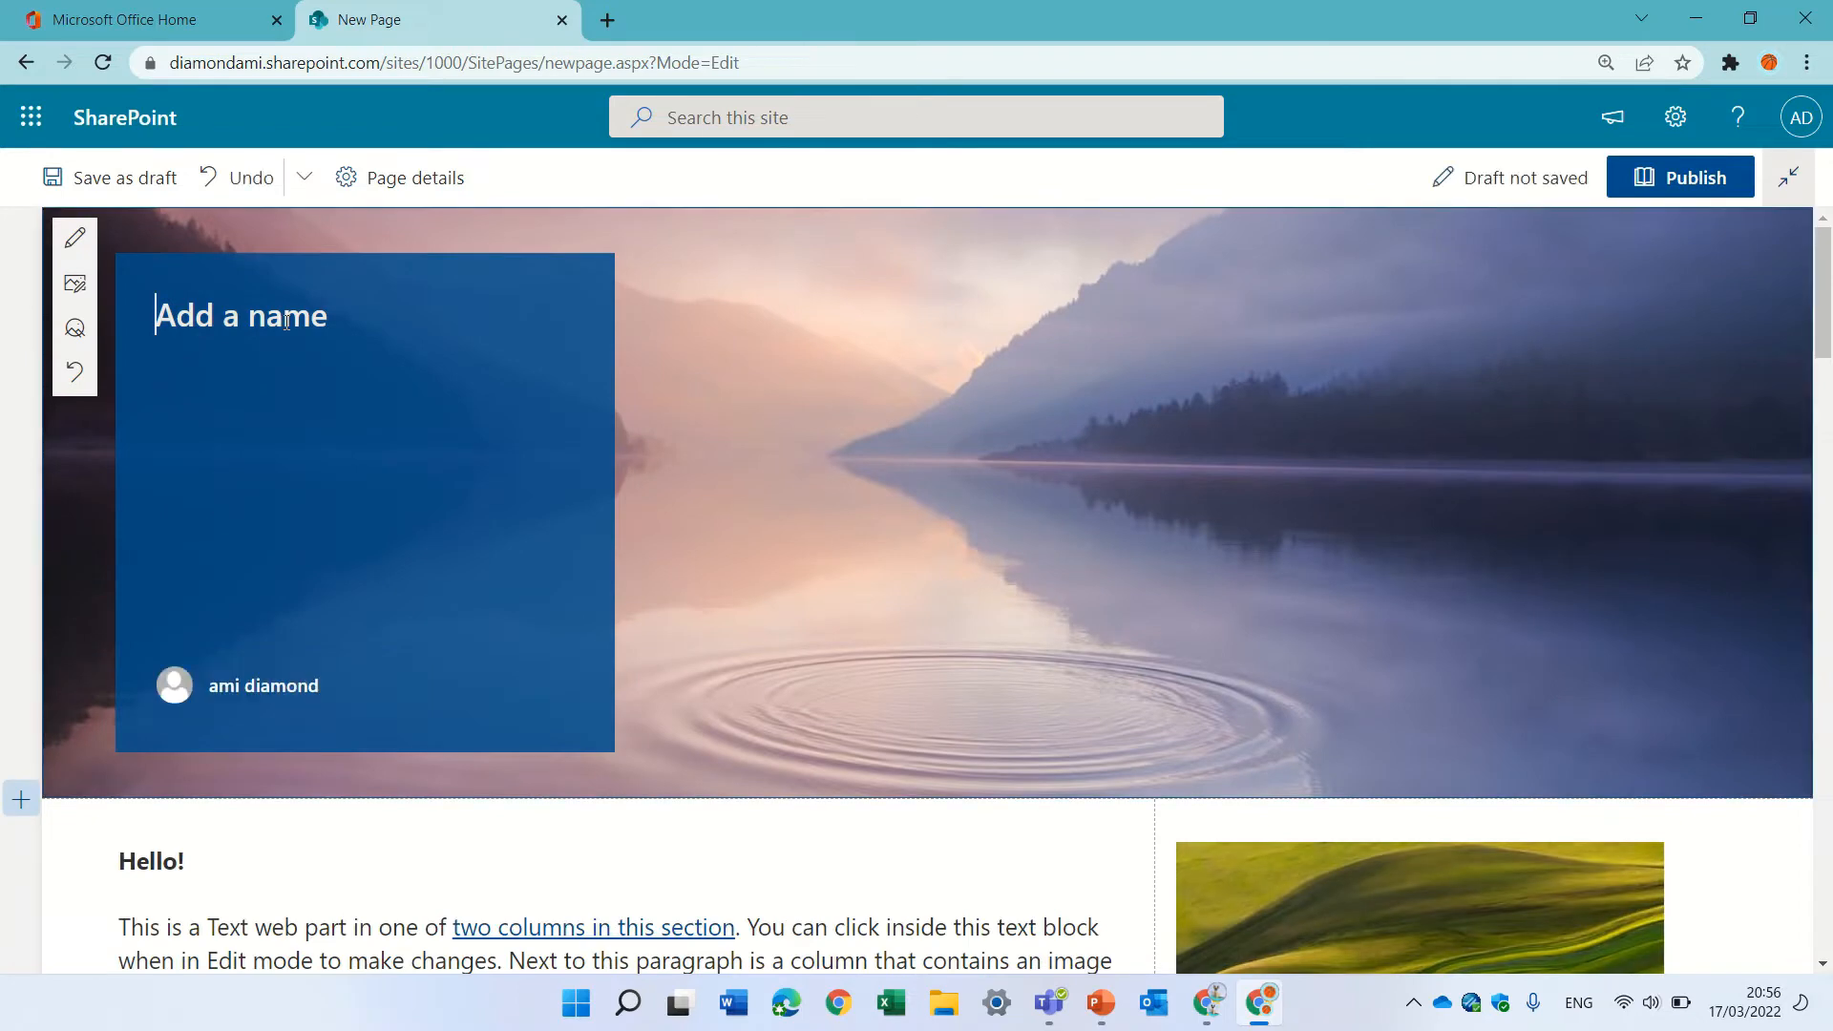
Title the page "page _" followed by the author's first name and save it as a draft
text(page)
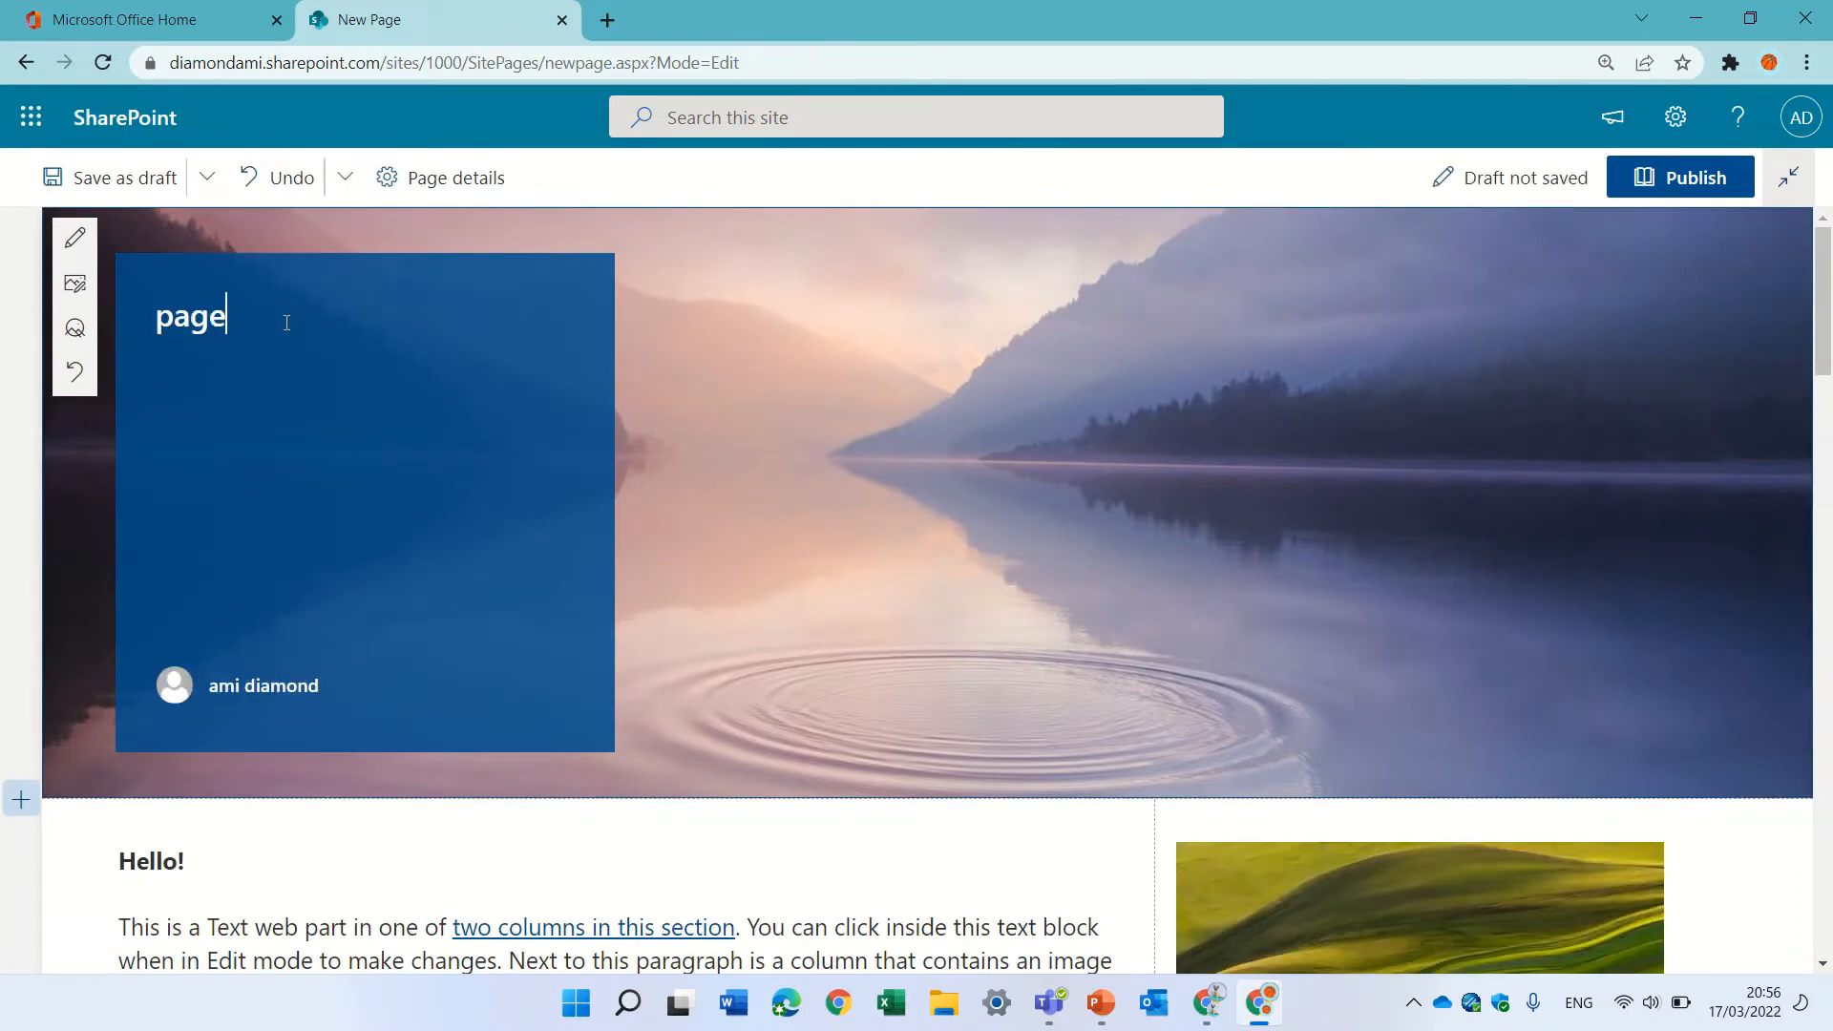
text( _ami)
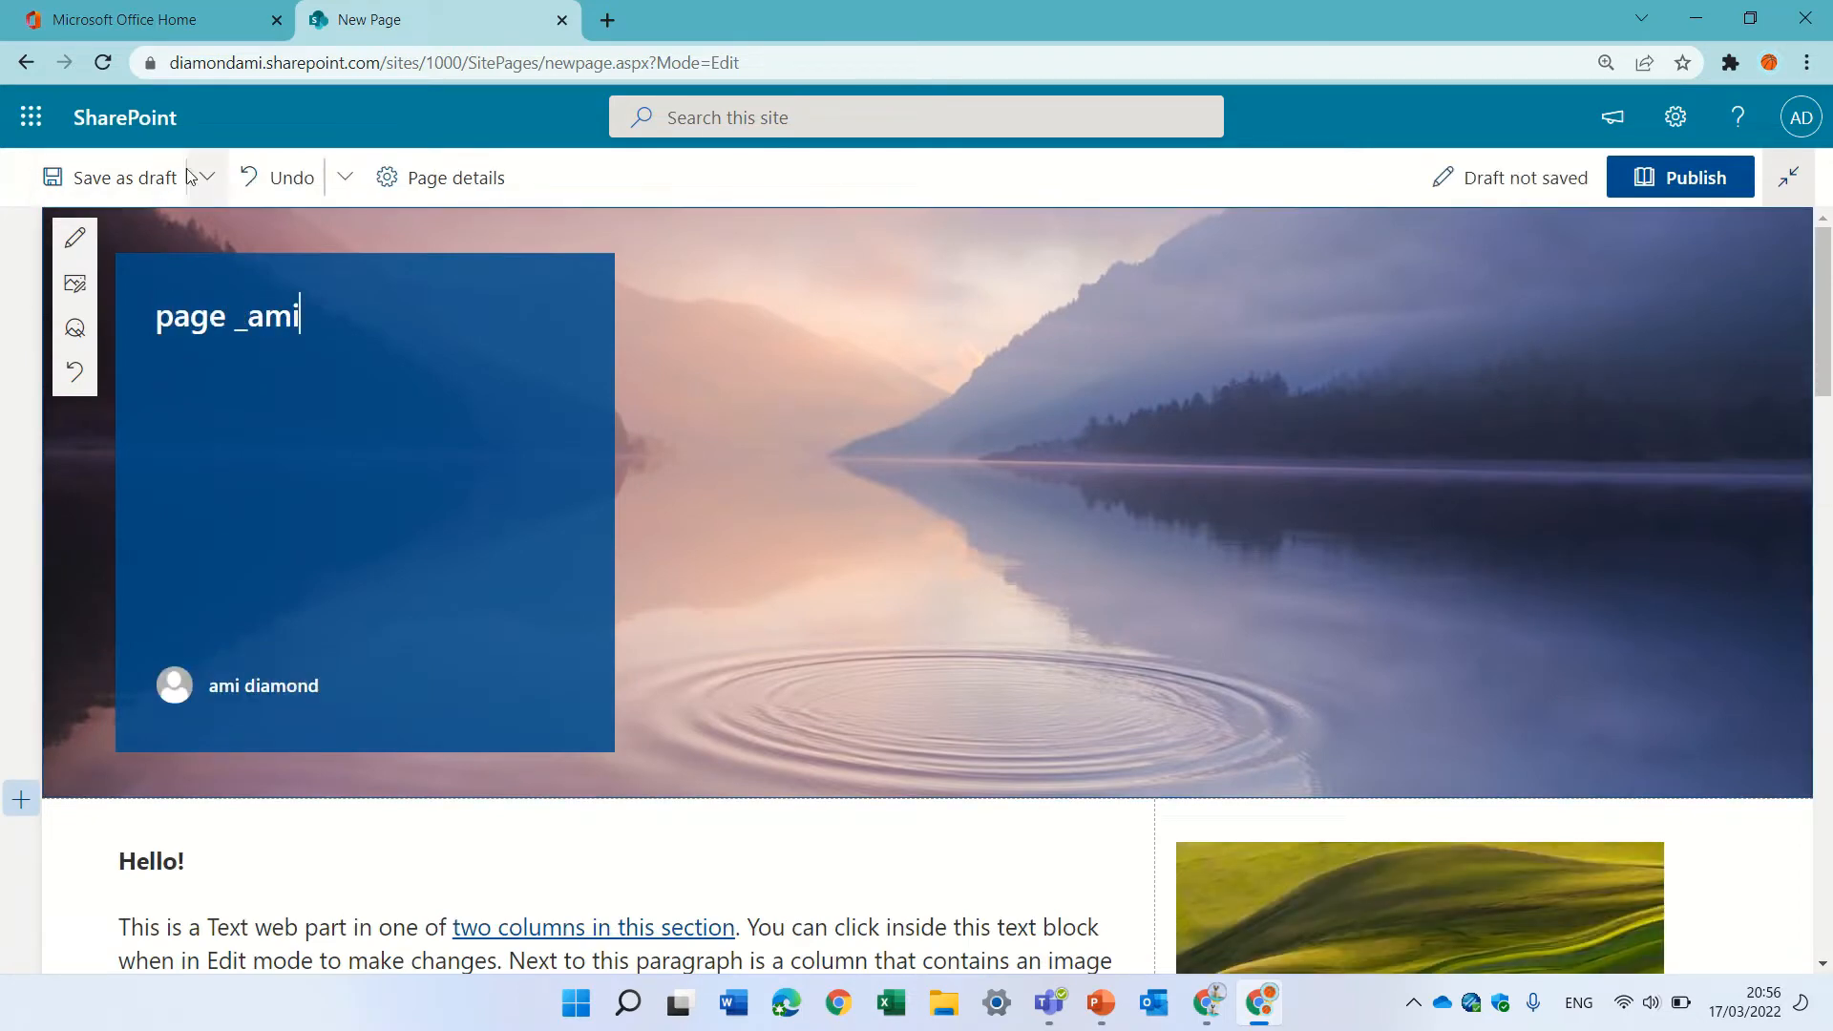
click(156, 179)
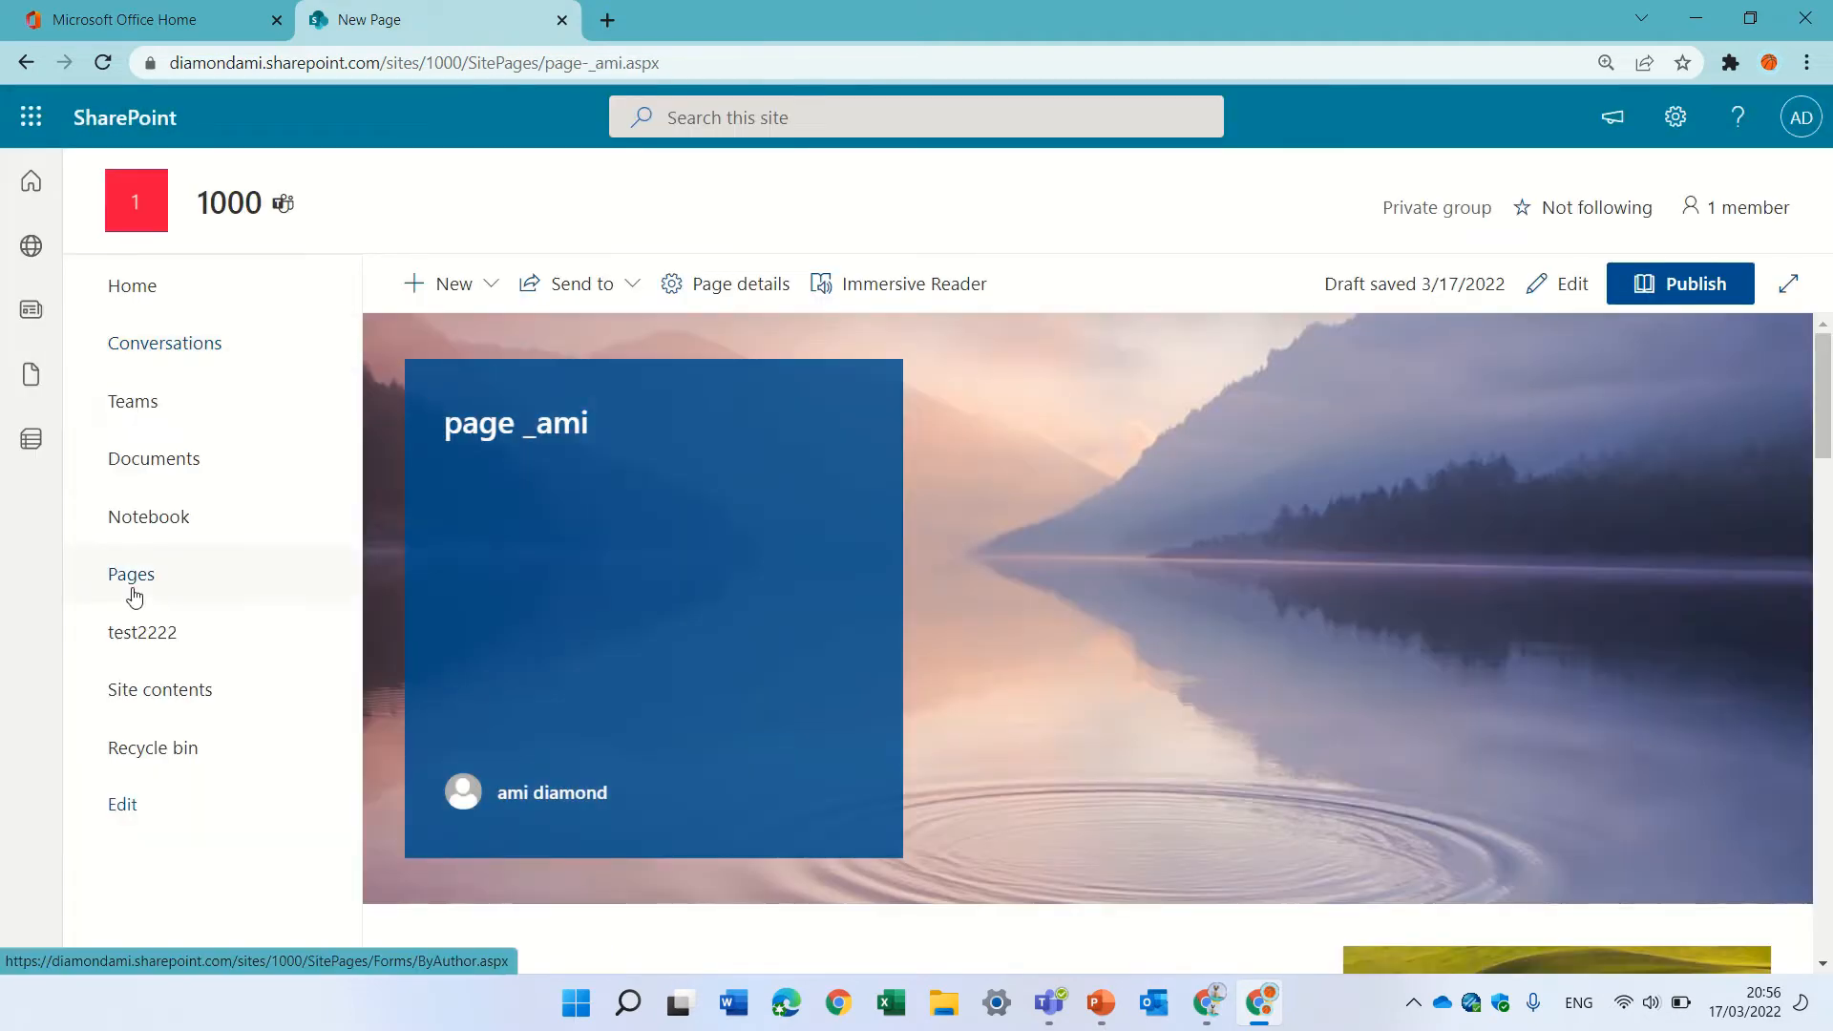
Show the Promoted State column in the By Author view of the Site Pages library
click(130, 587)
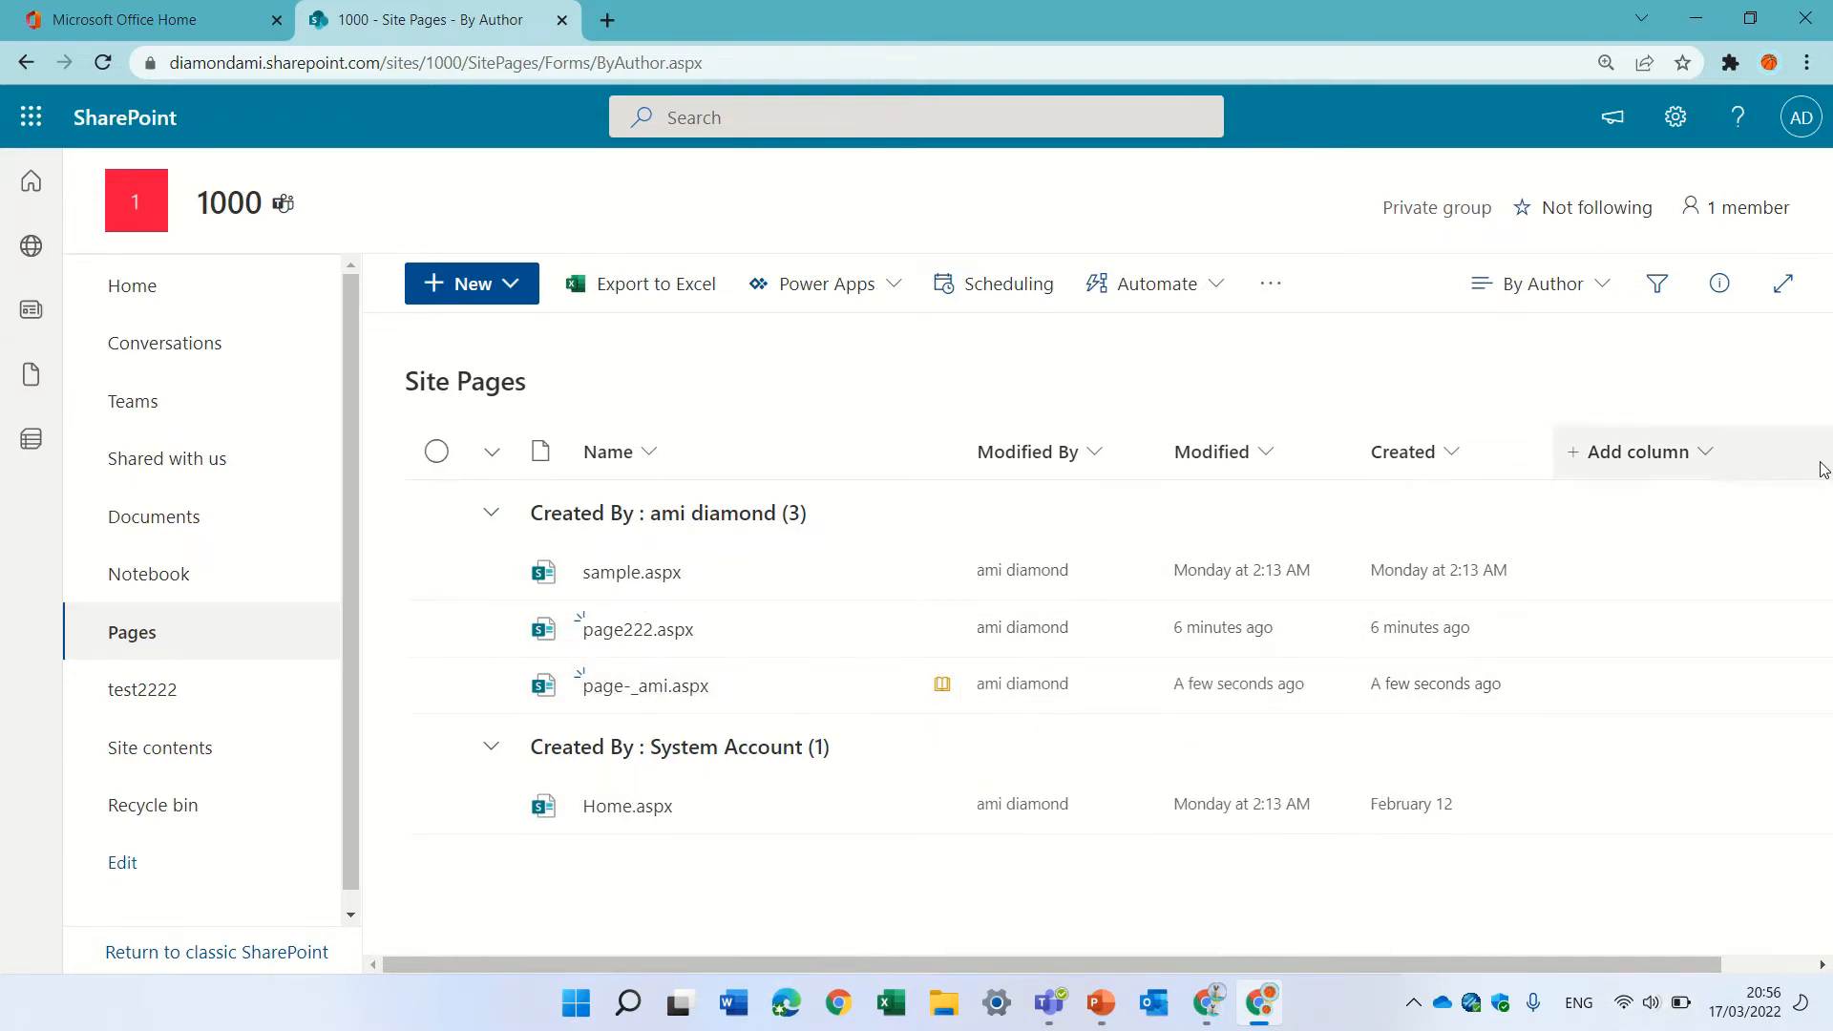
click(1695, 459)
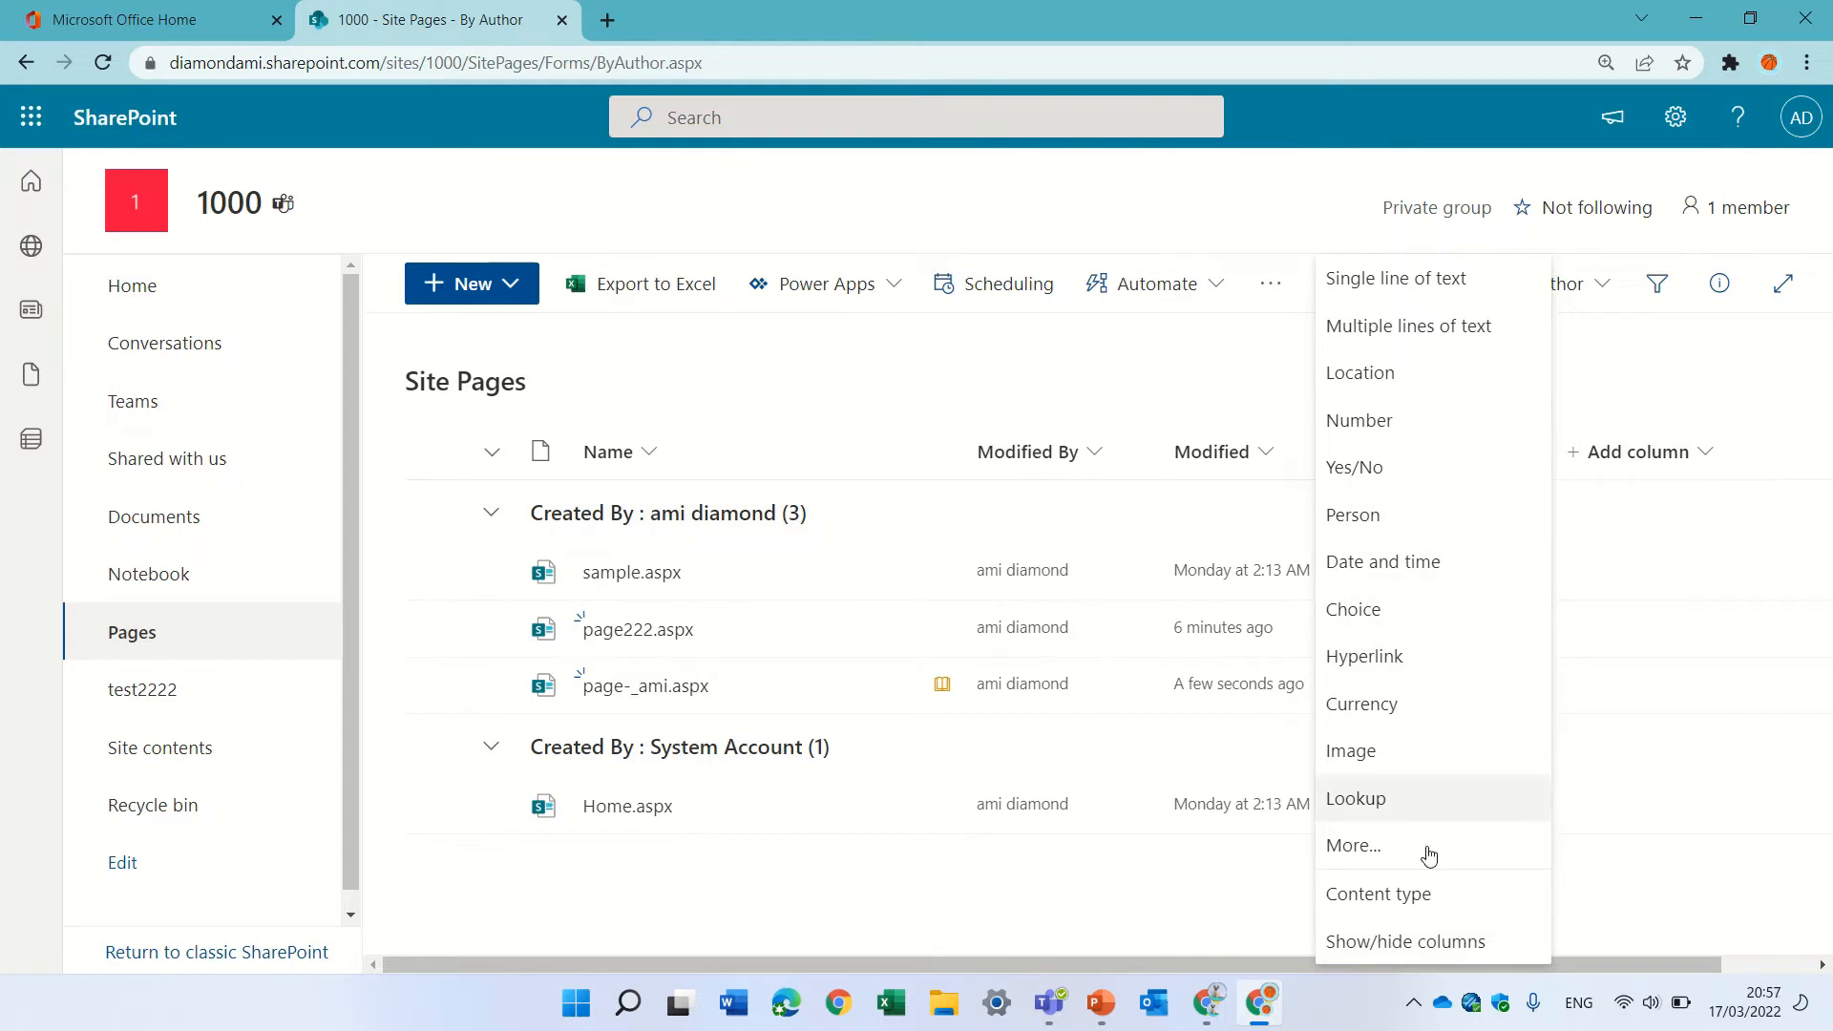
click(1413, 955)
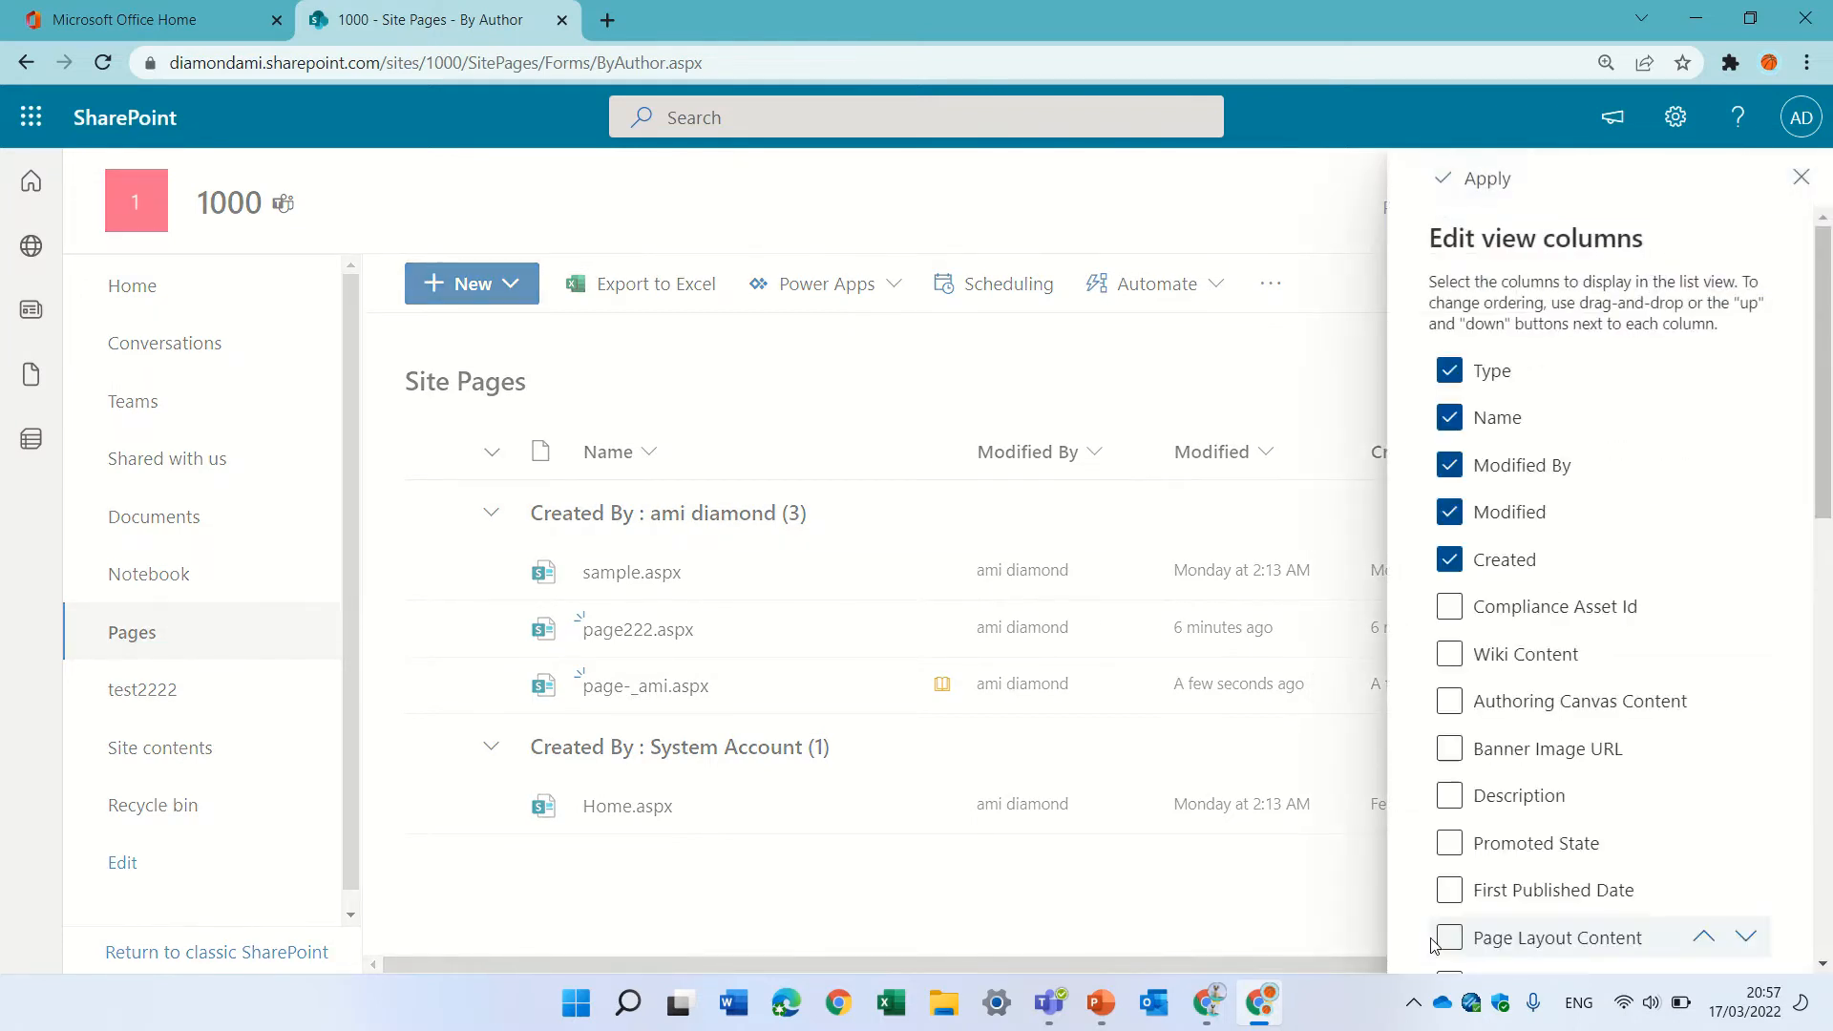
drag(1822, 317, 1822, 530)
drag(1811, 641, 1740, 783)
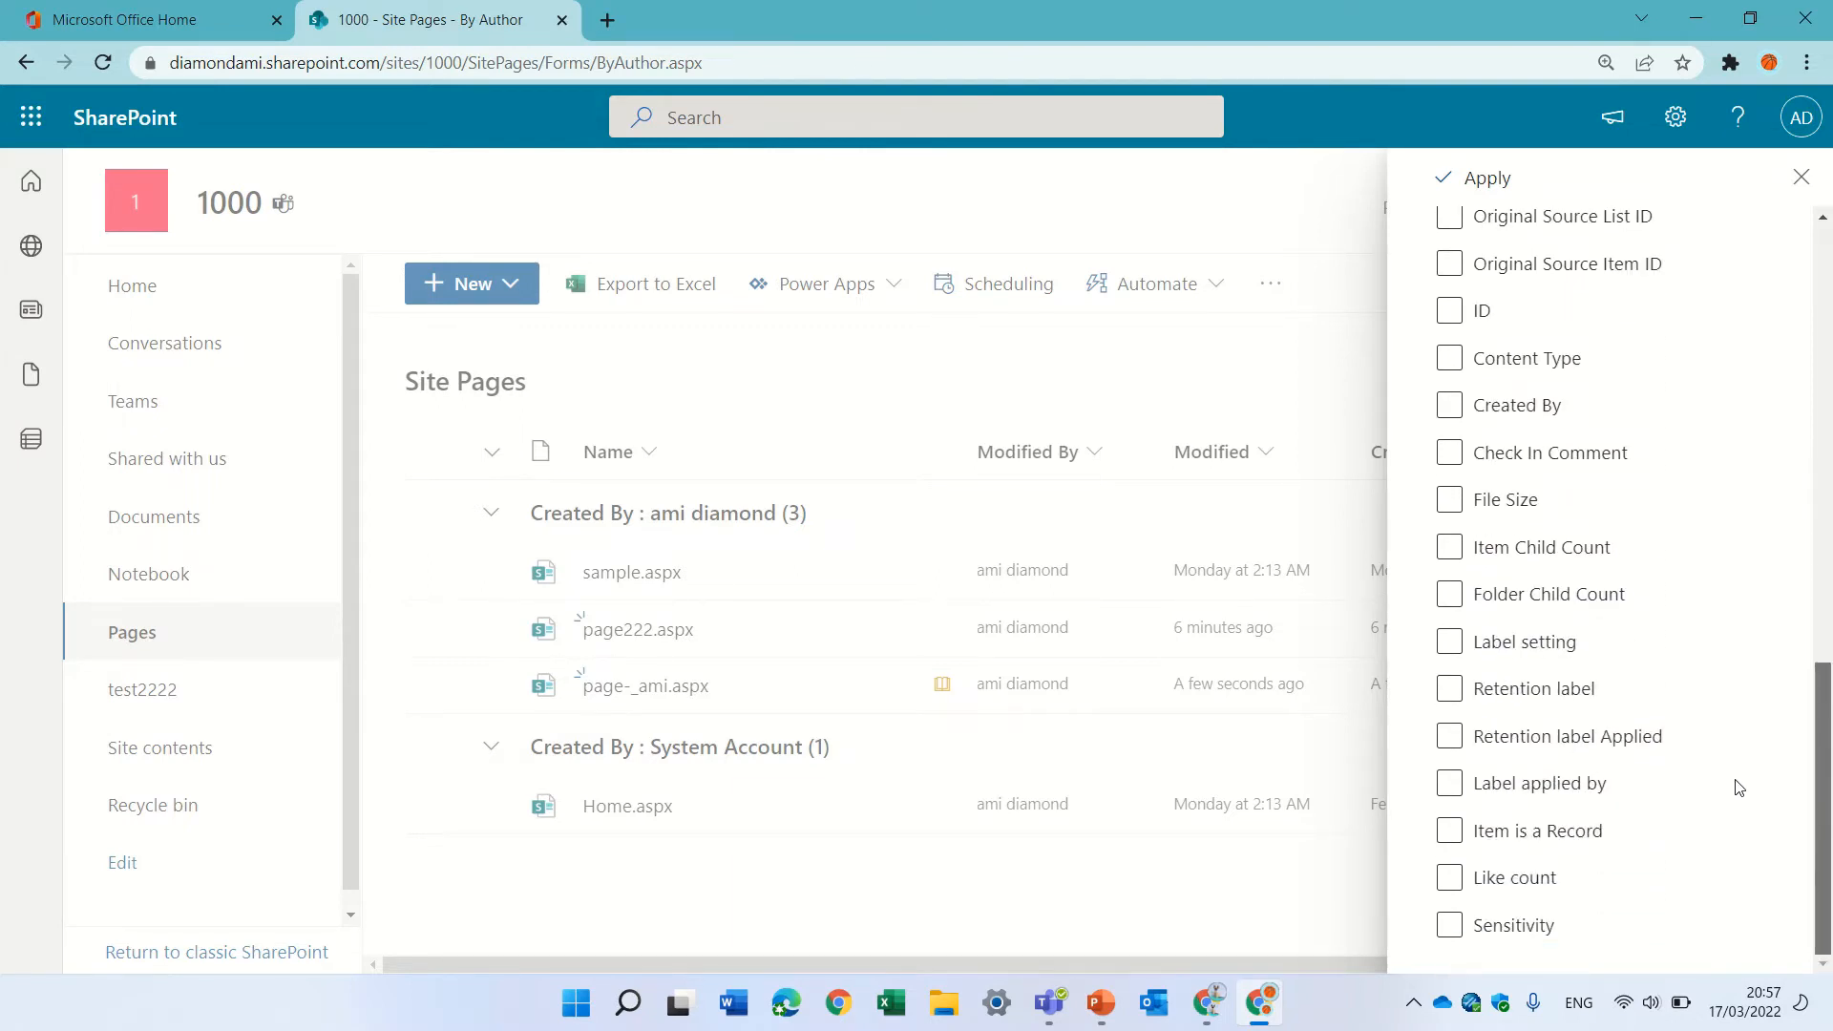
key(ctrl+f)
text(pro)
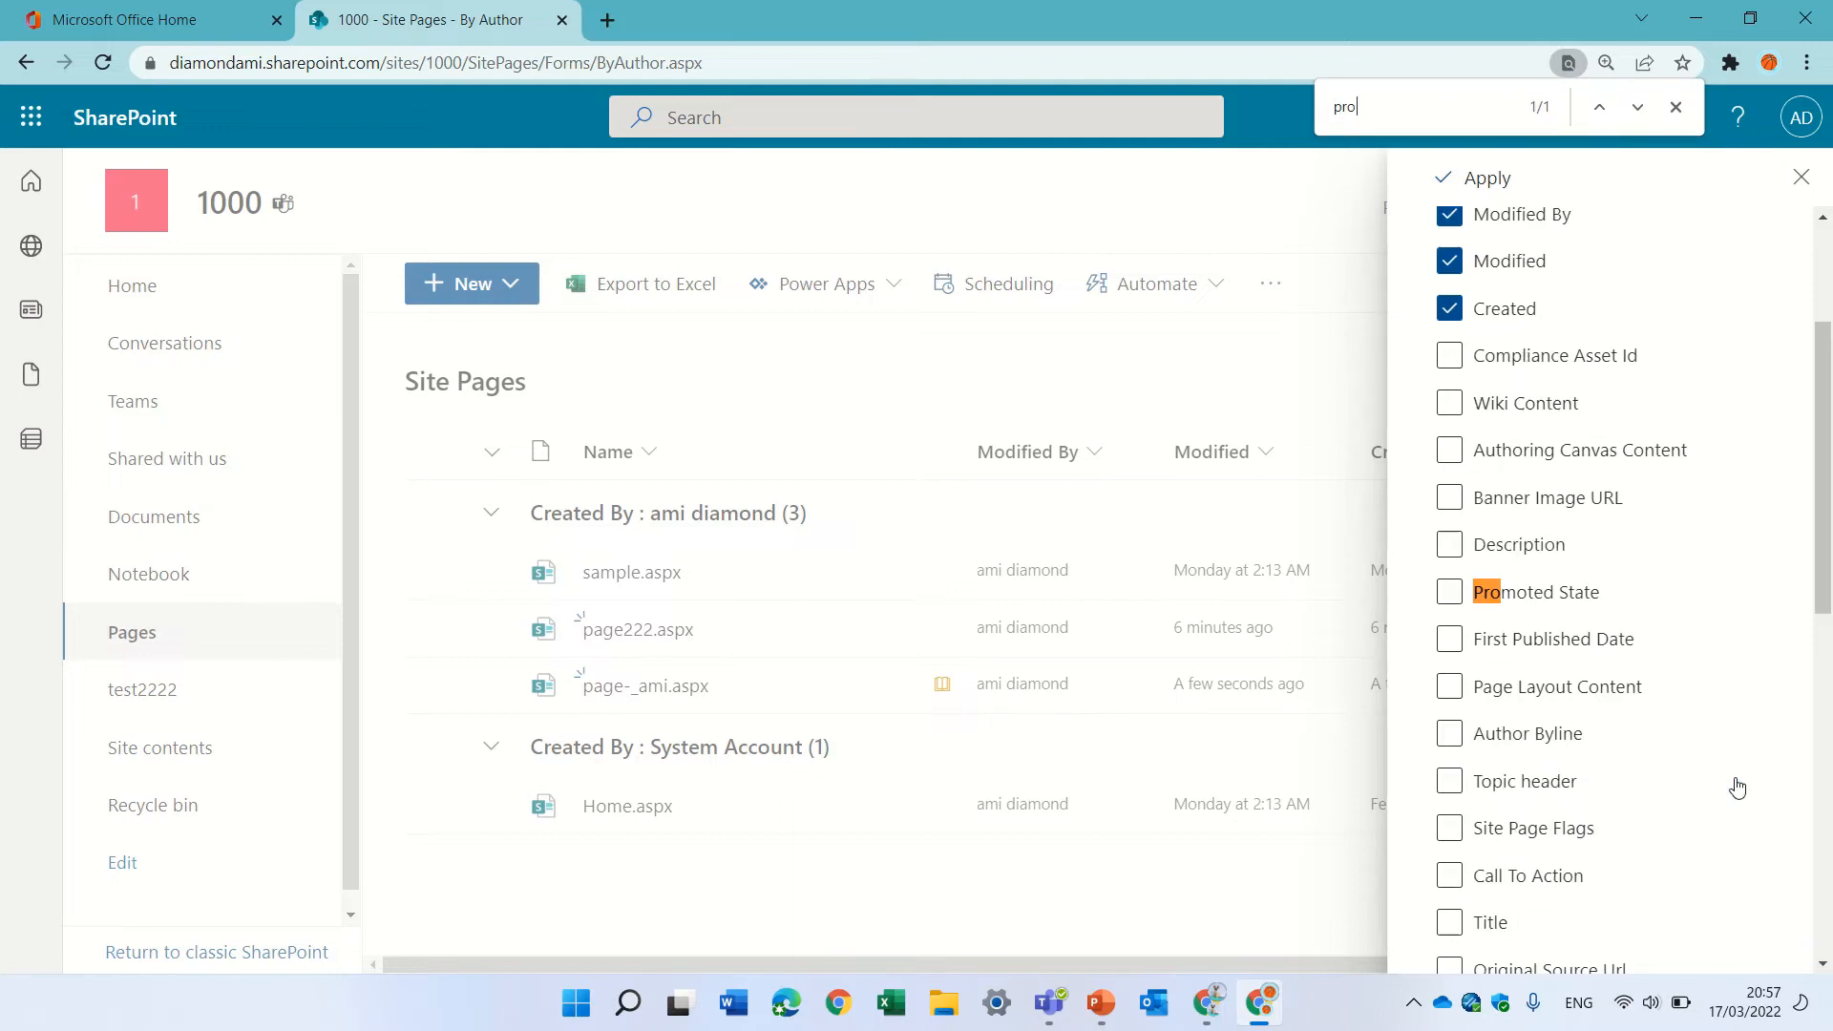
click(1451, 592)
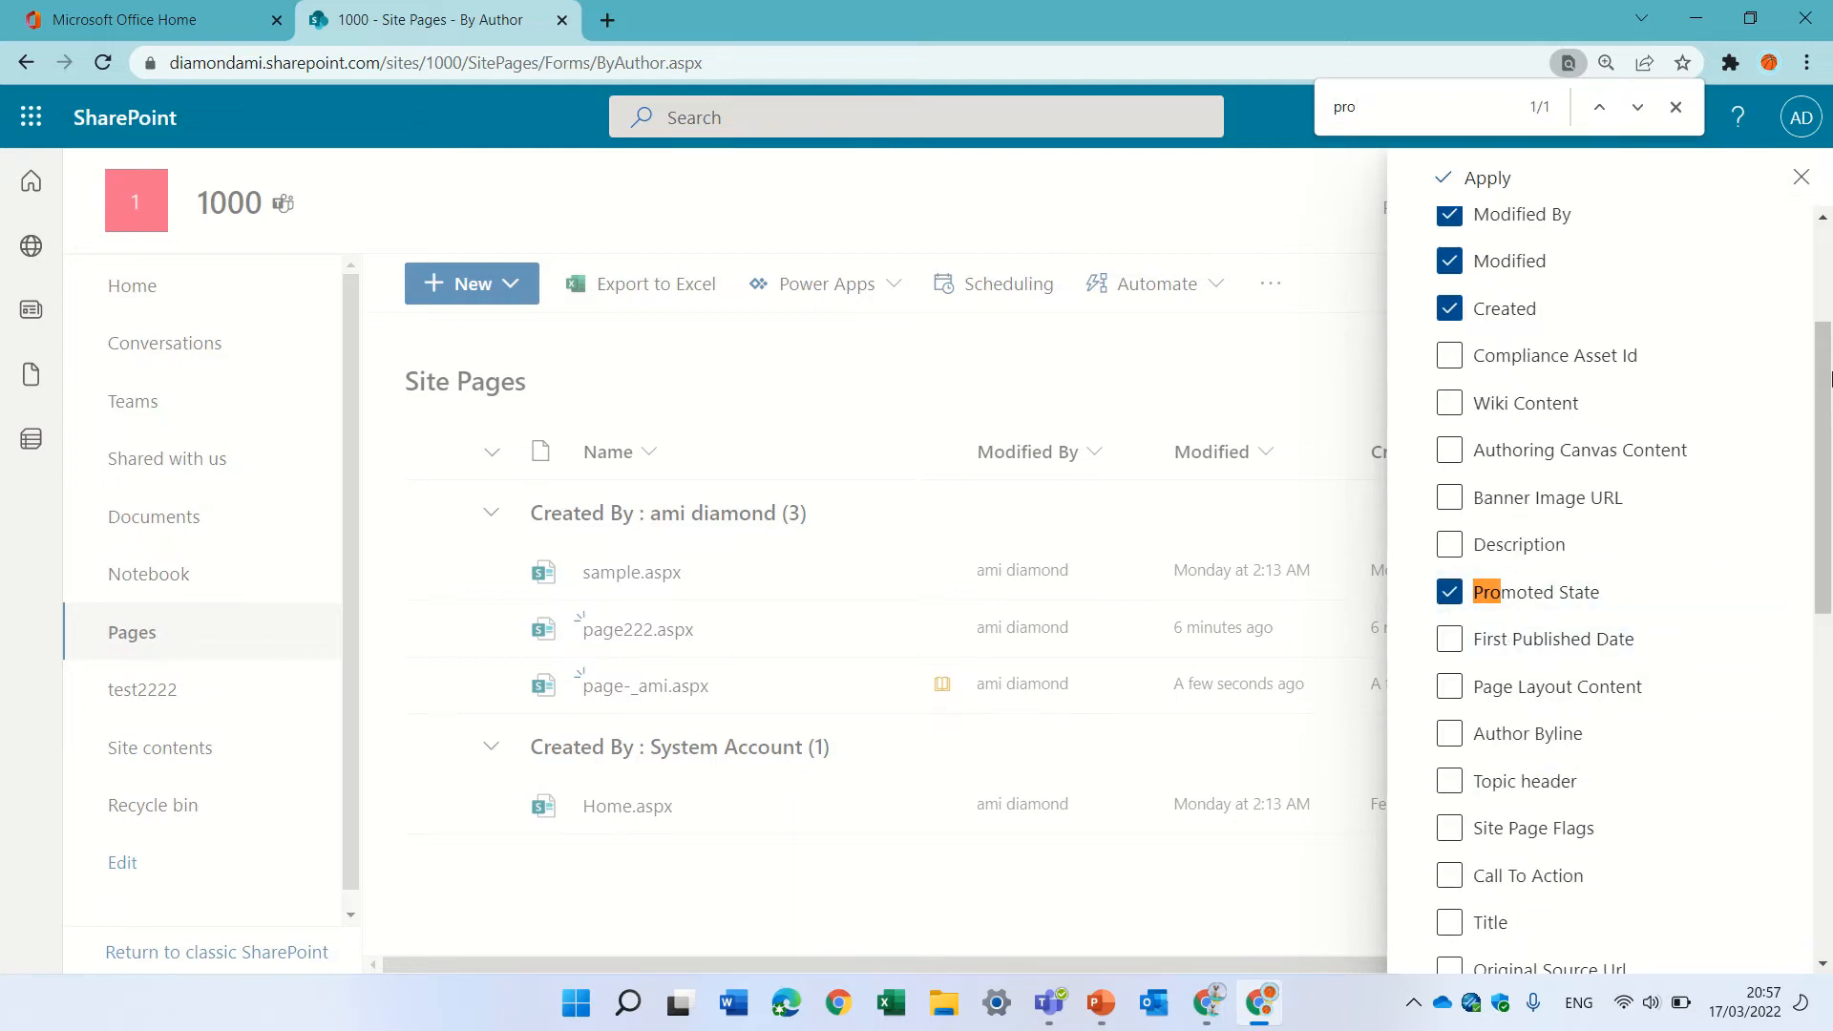
click(1487, 179)
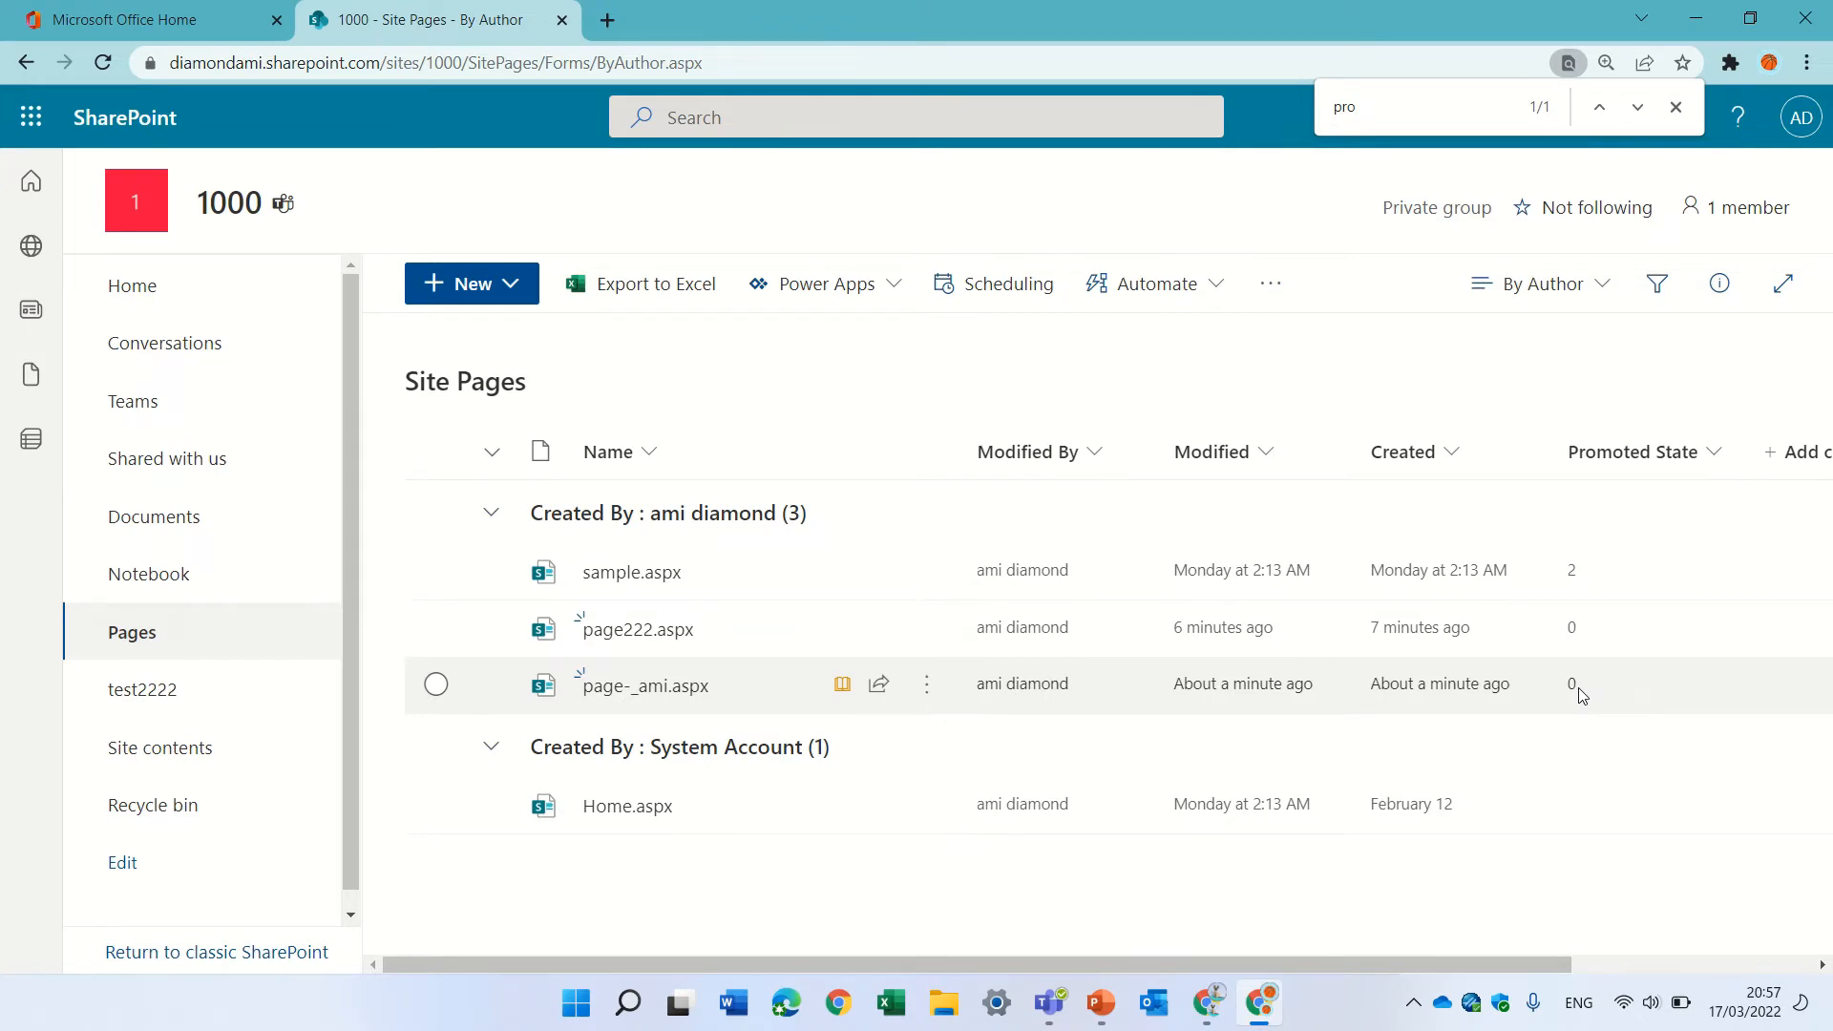
Publish the newly drafted page from the Site Pages library and return to the library to check its Promoted State
click(668, 690)
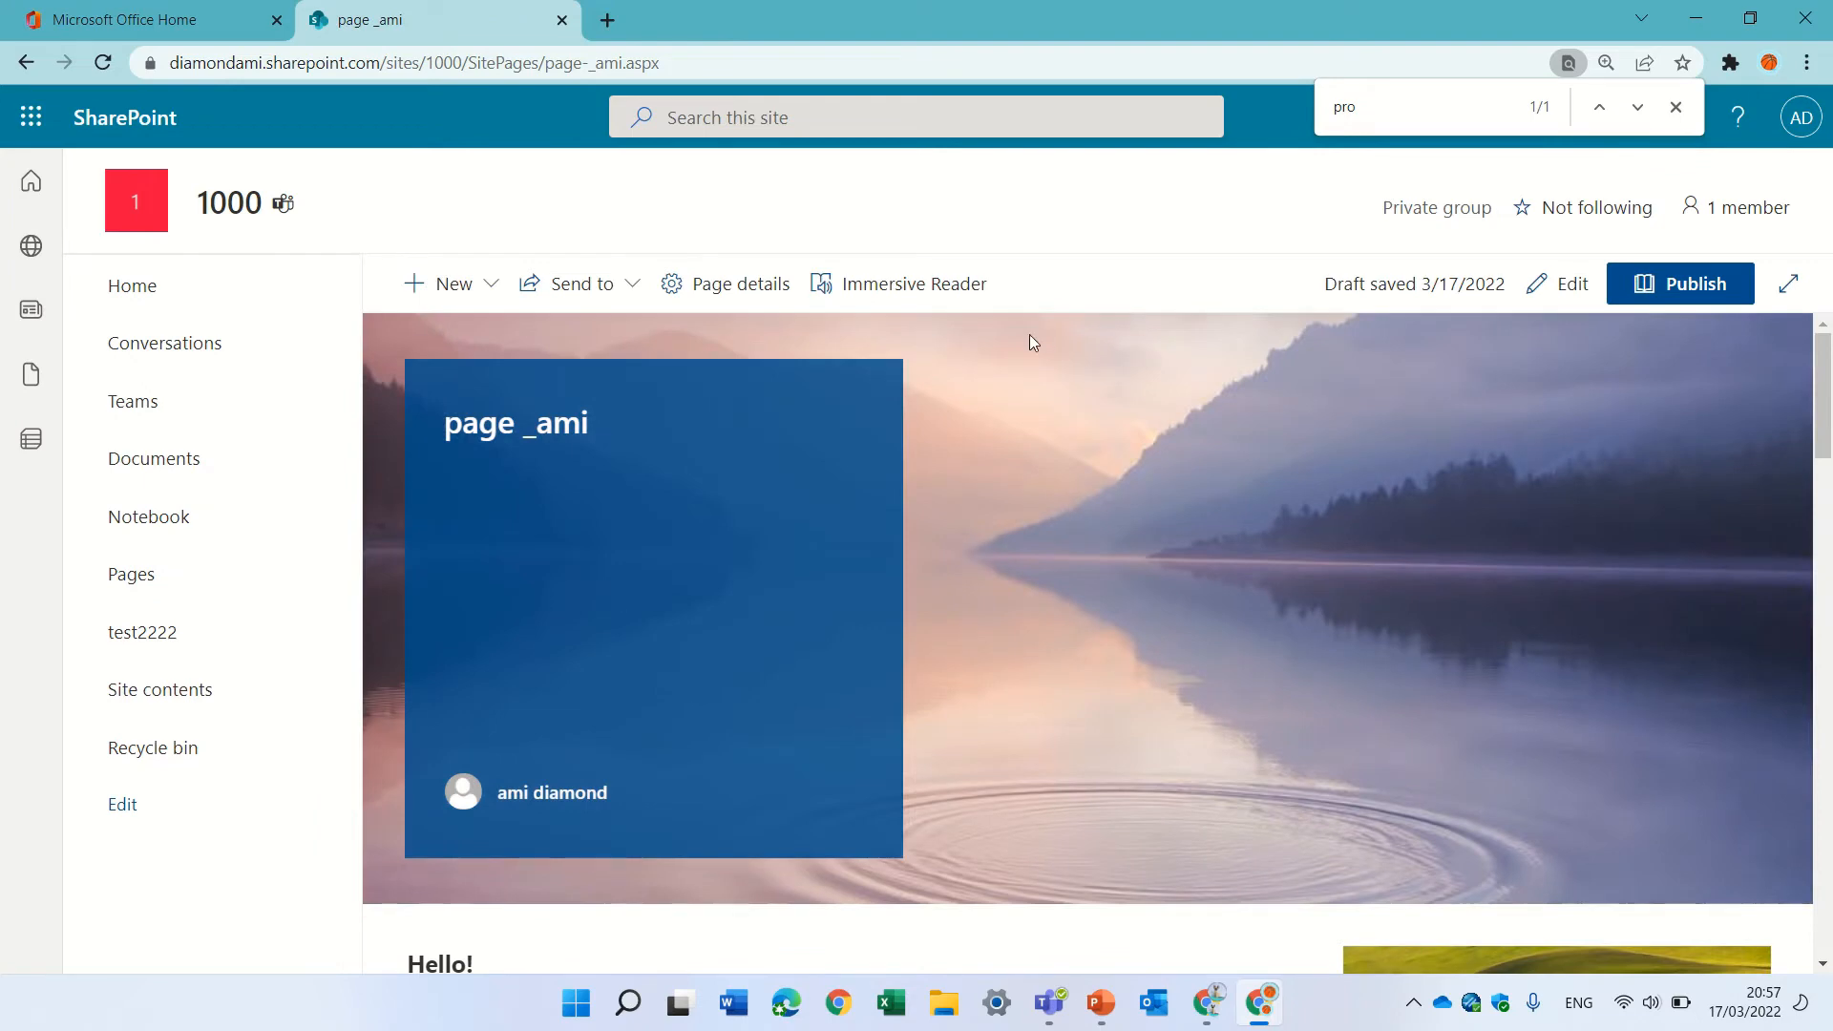
click(1613, 301)
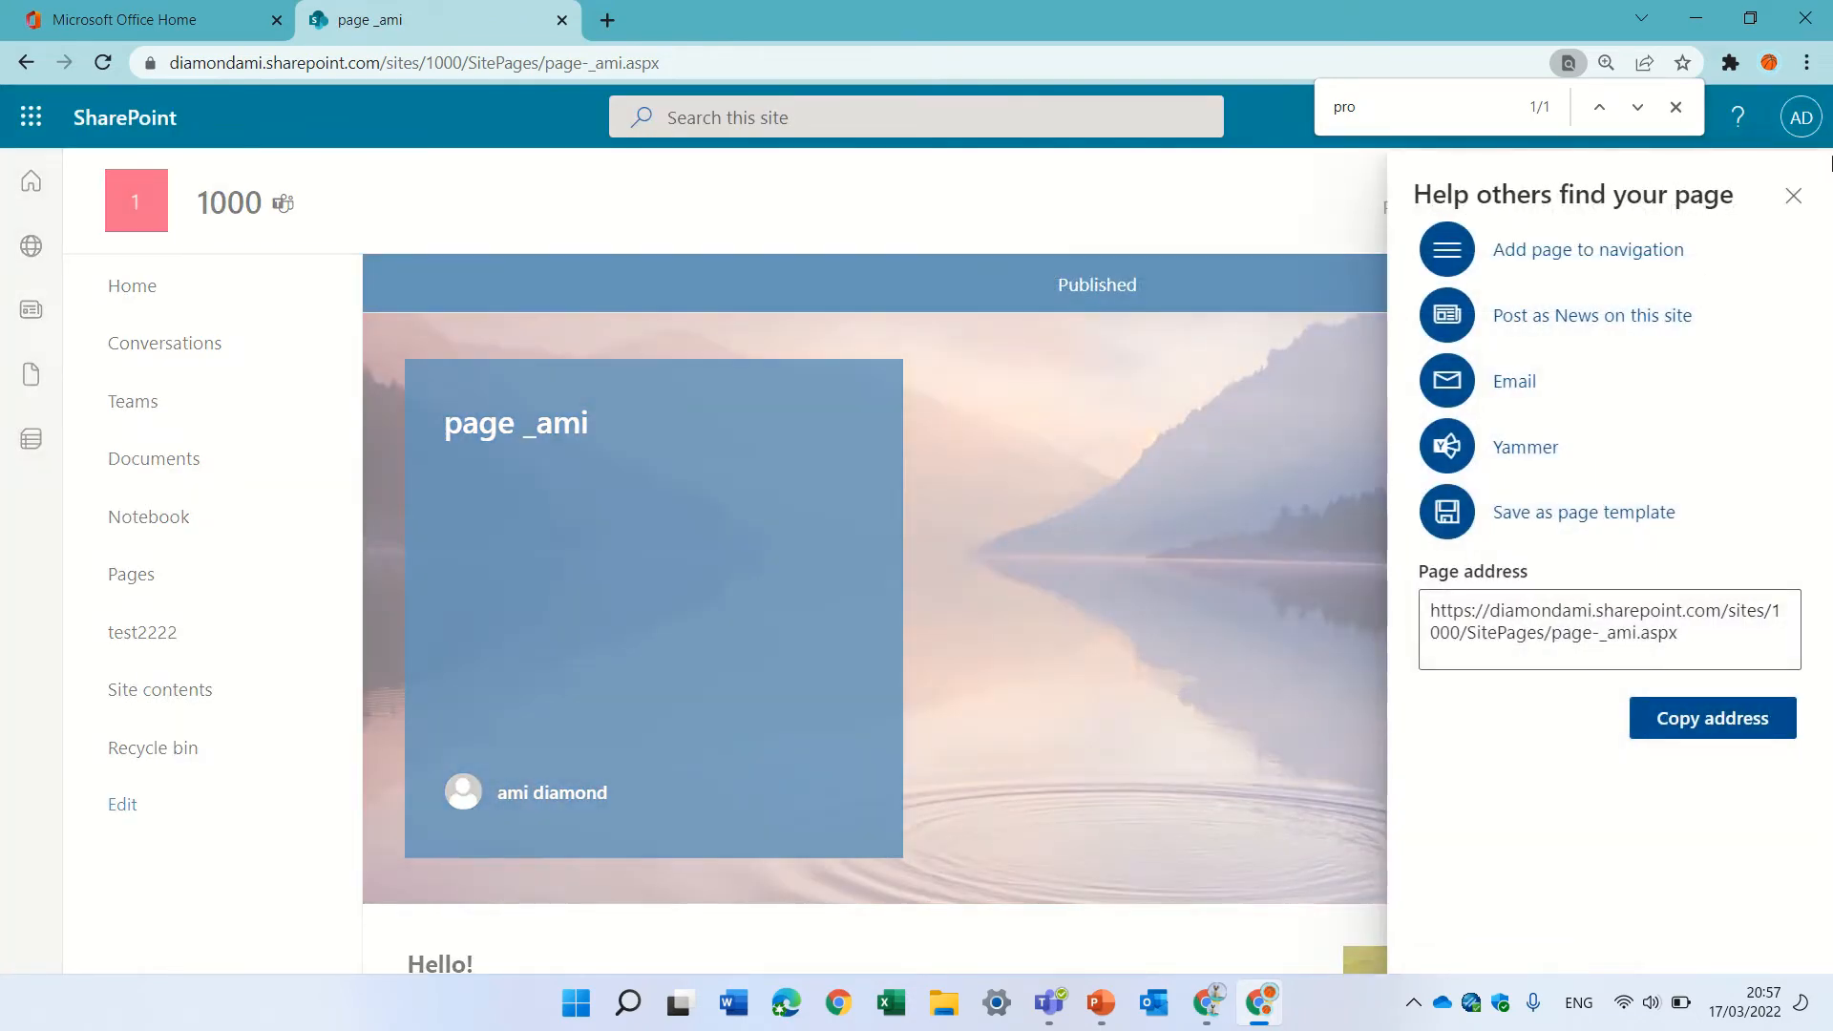
click(1792, 194)
click(198, 594)
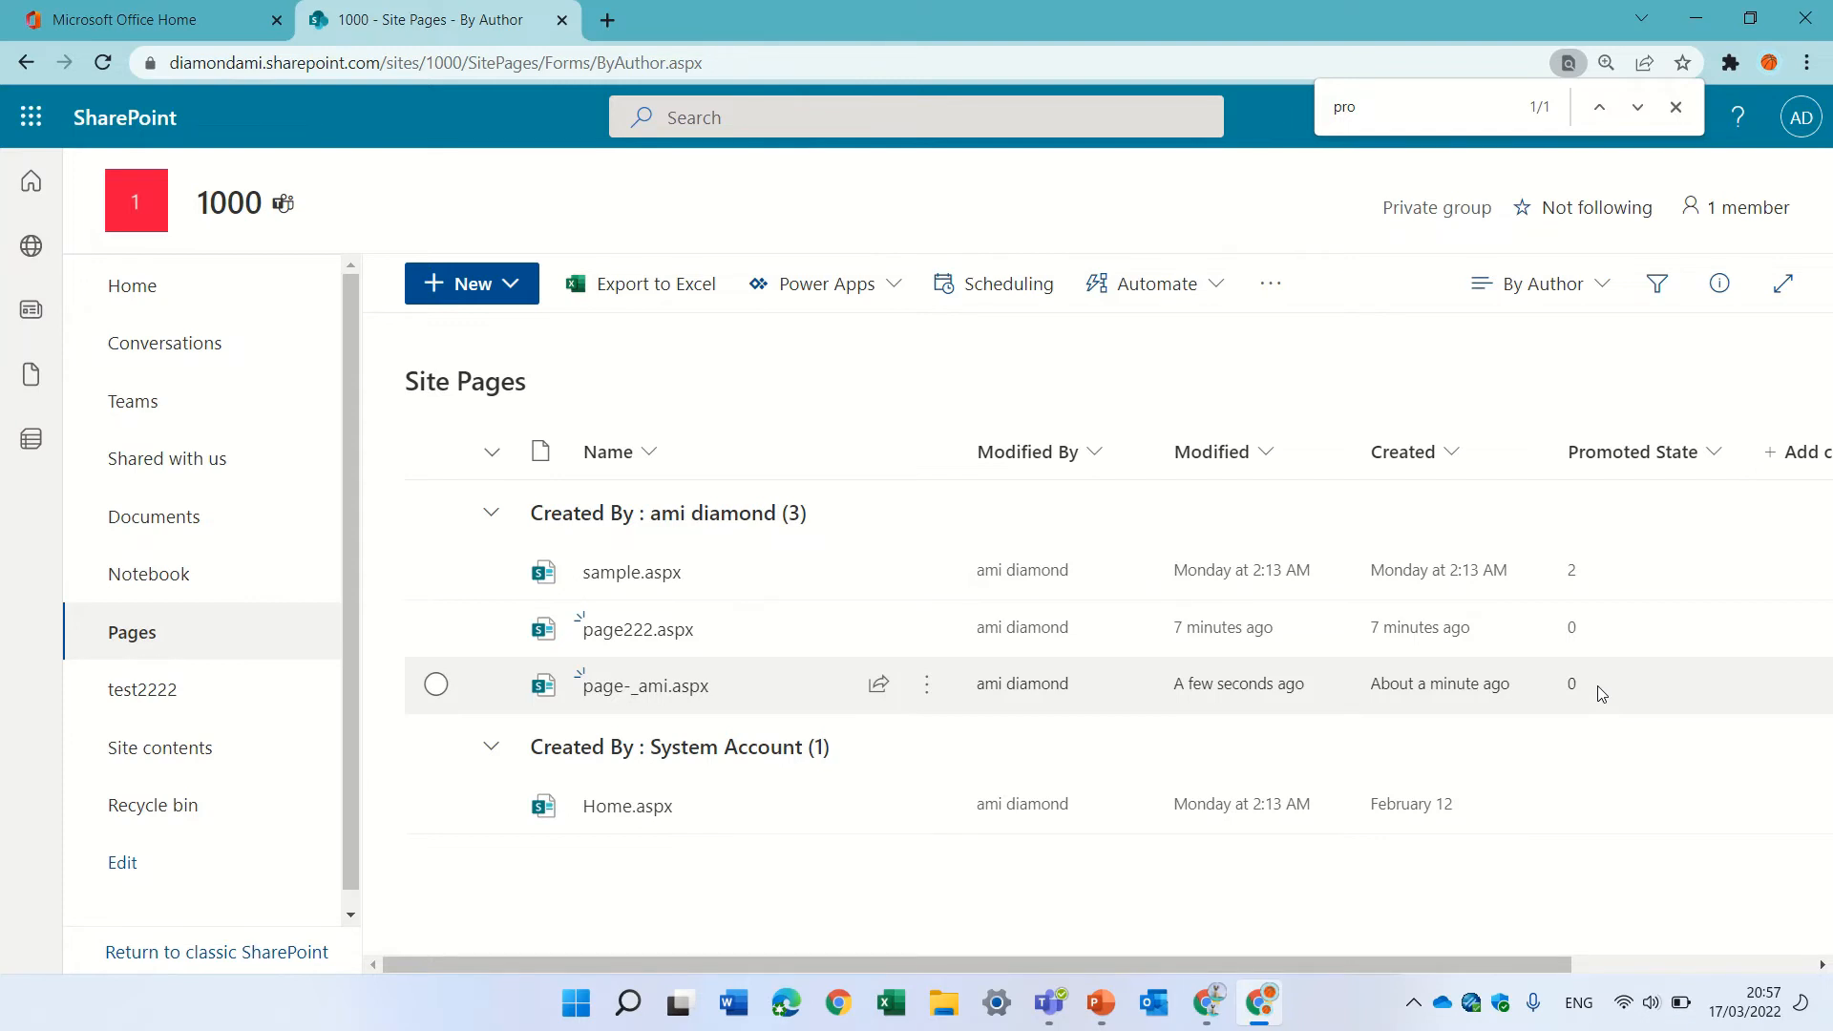
Create a news post from the built-in Visual template, starting at the site's home page
click(169, 288)
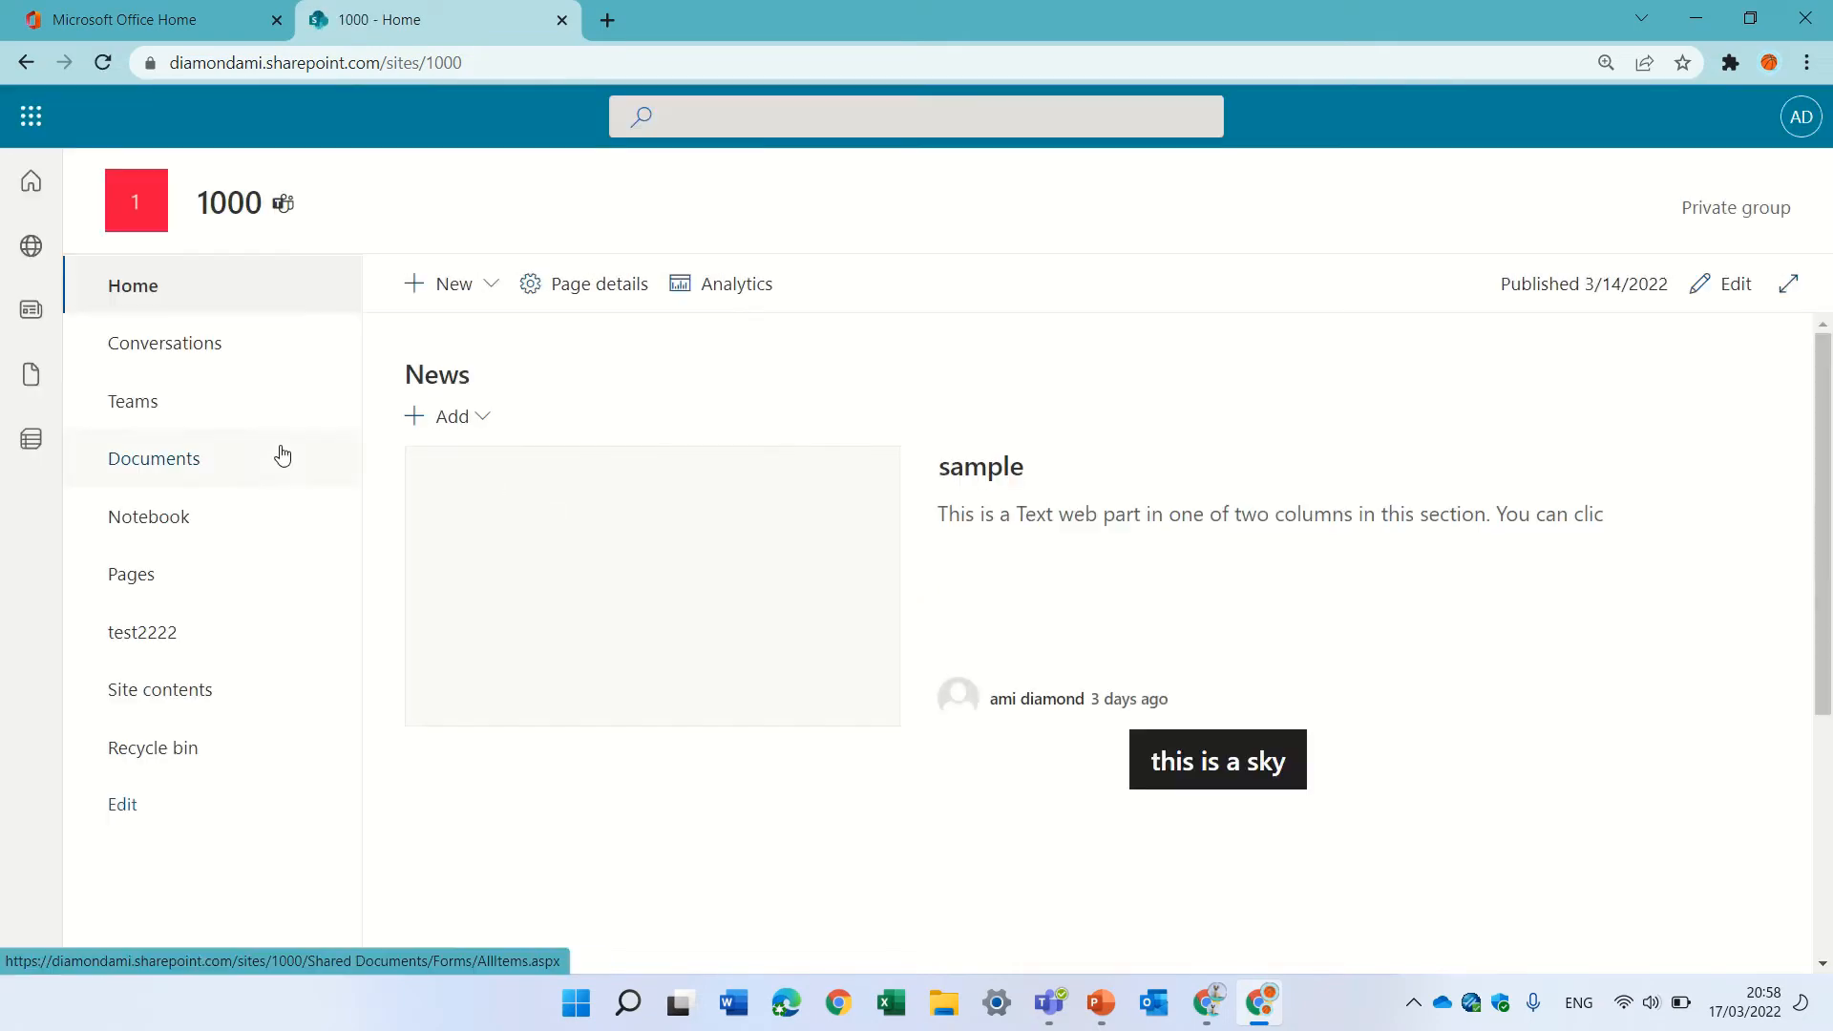
click(478, 291)
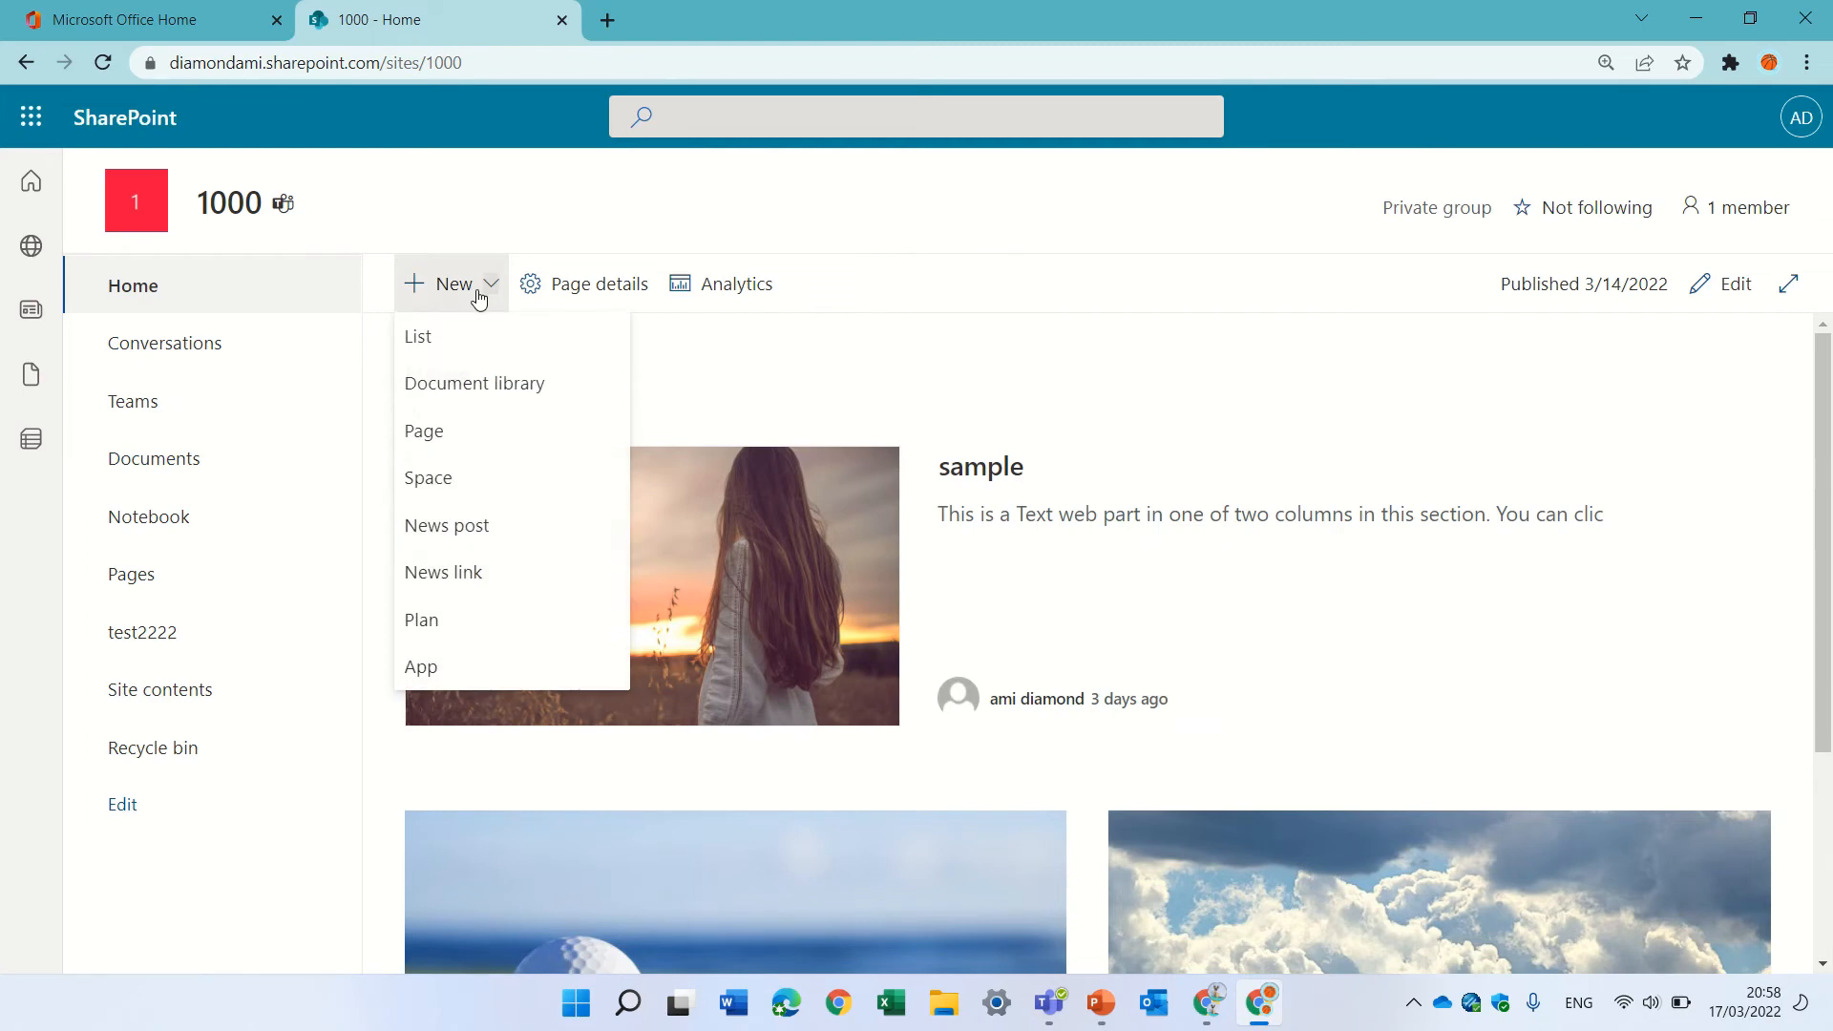
click(528, 527)
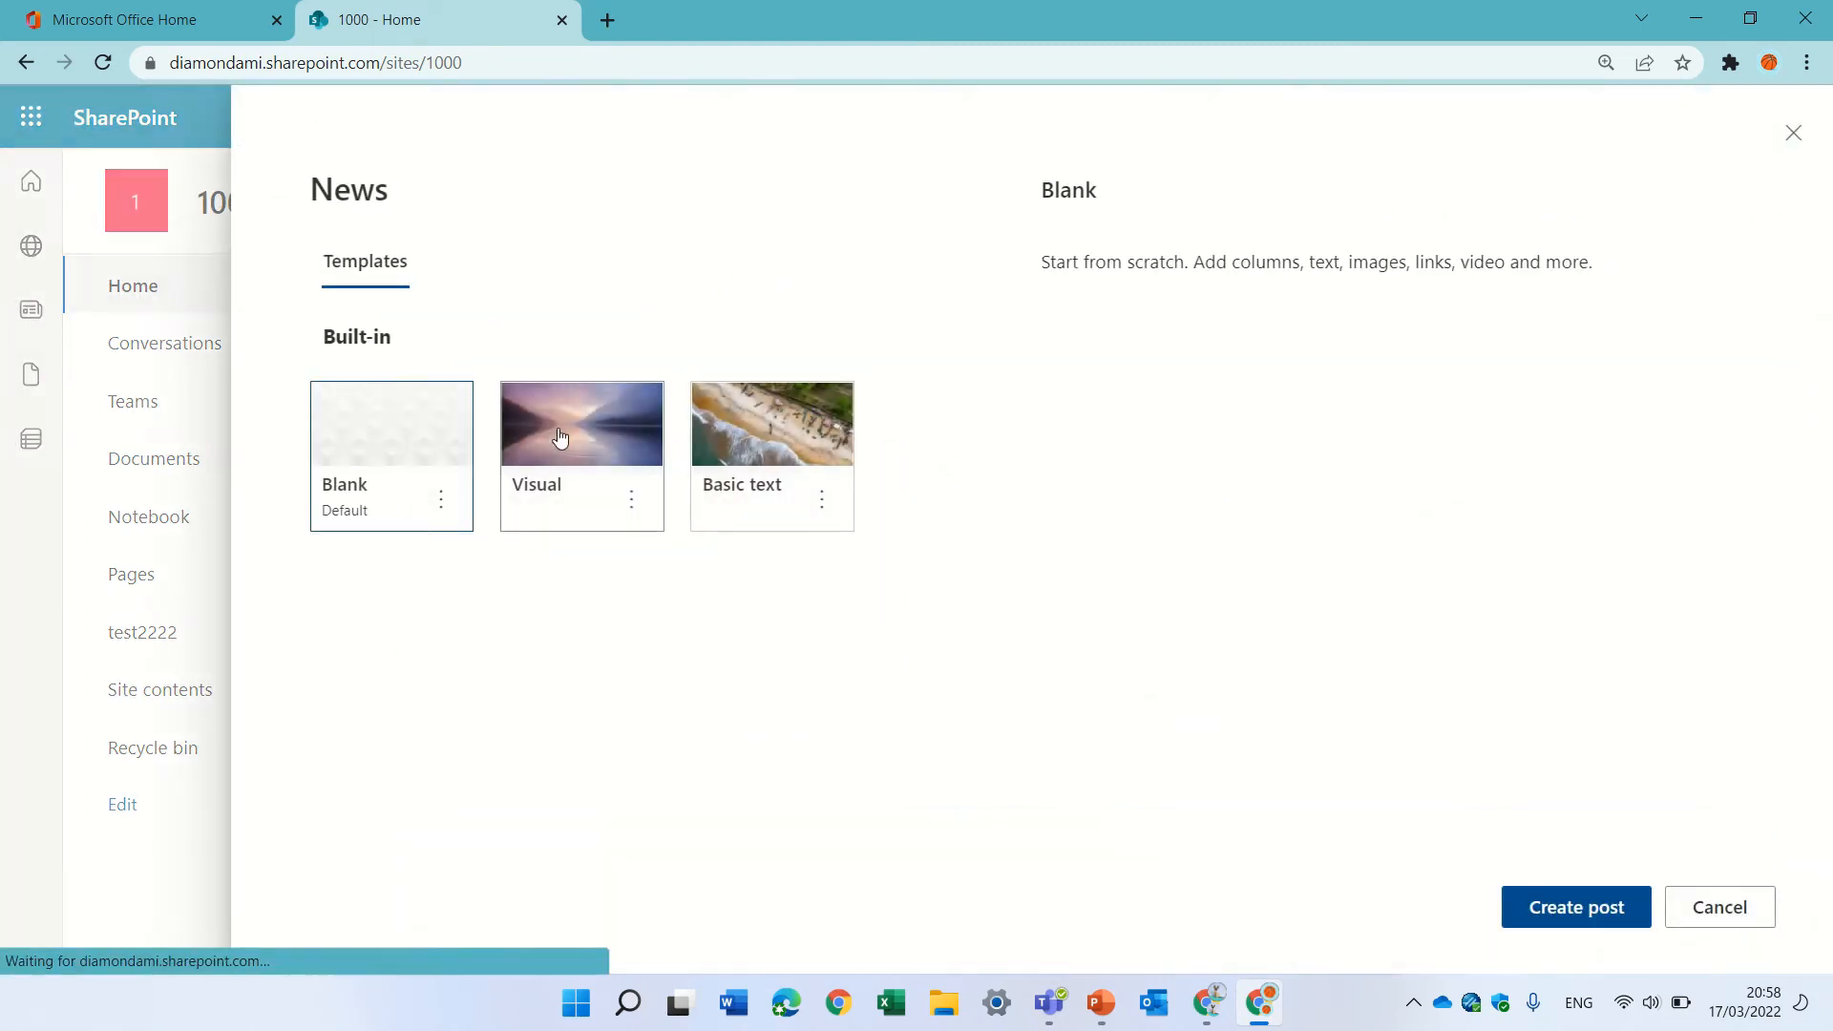
click(556, 437)
click(1564, 912)
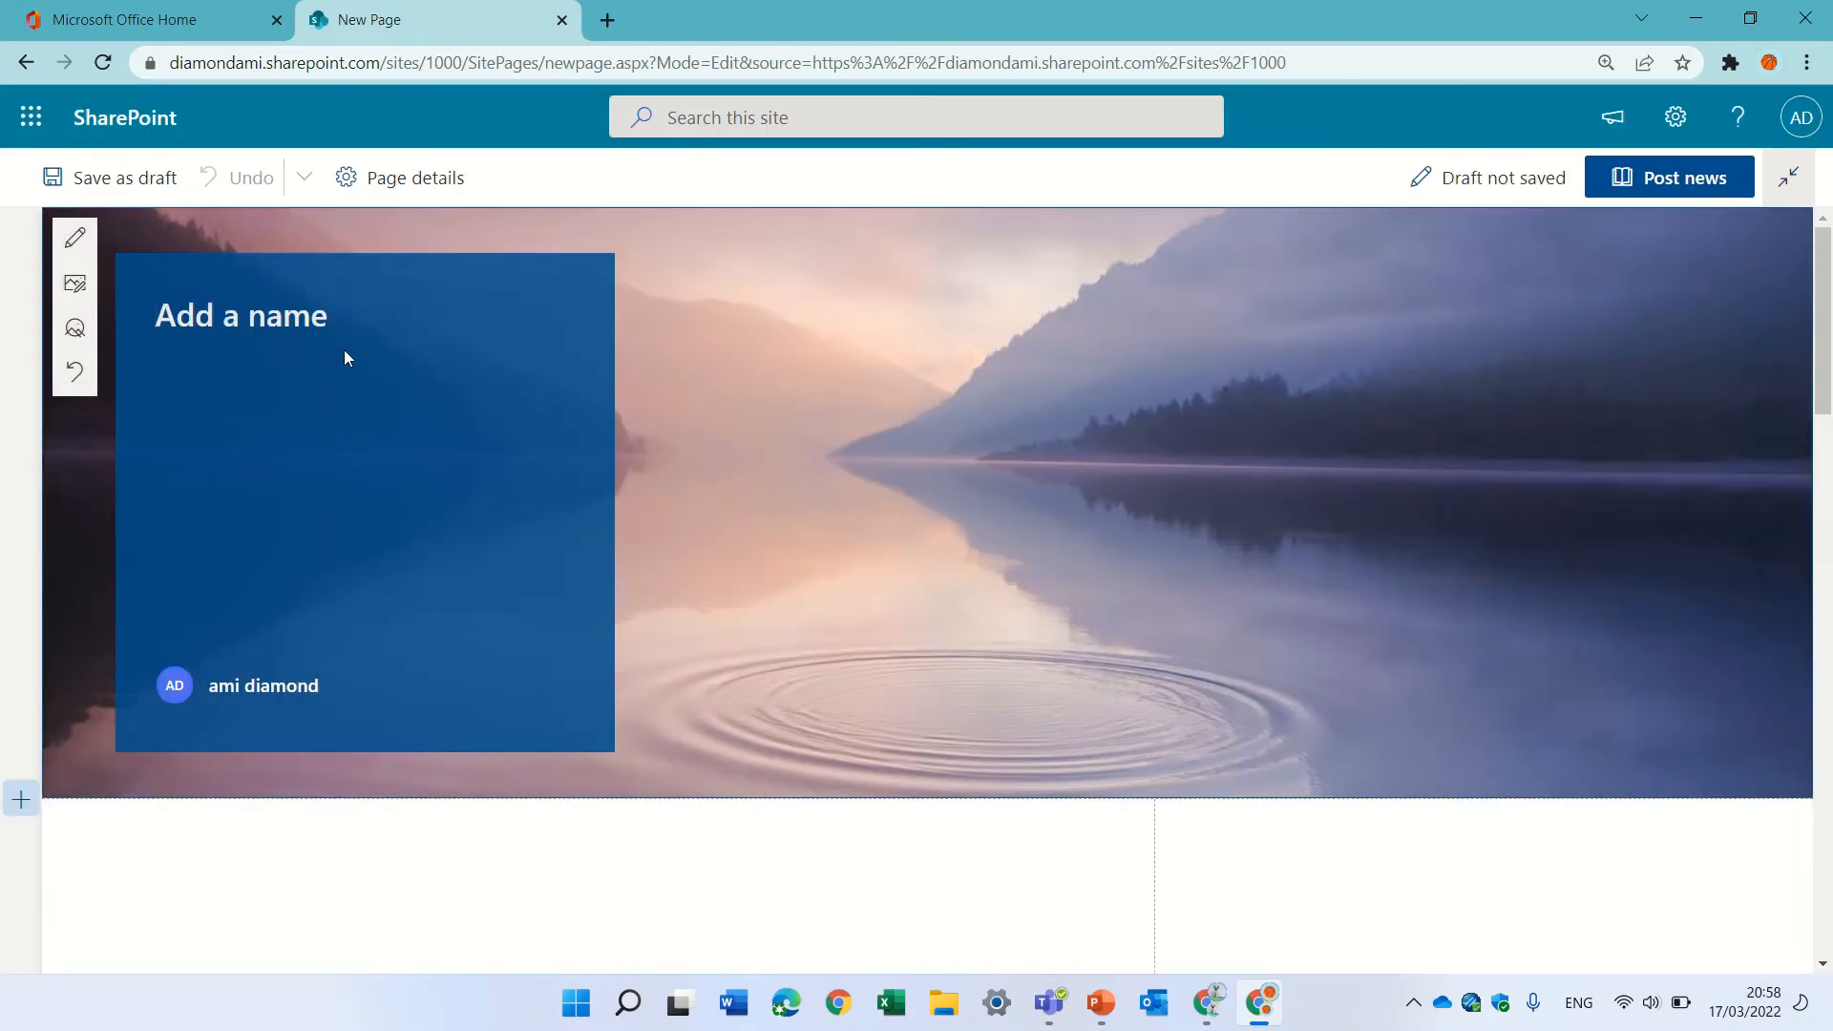
Save the news post as a draft titled "new 123" and check its Promoted State in the Site Pages library
text(new 123)
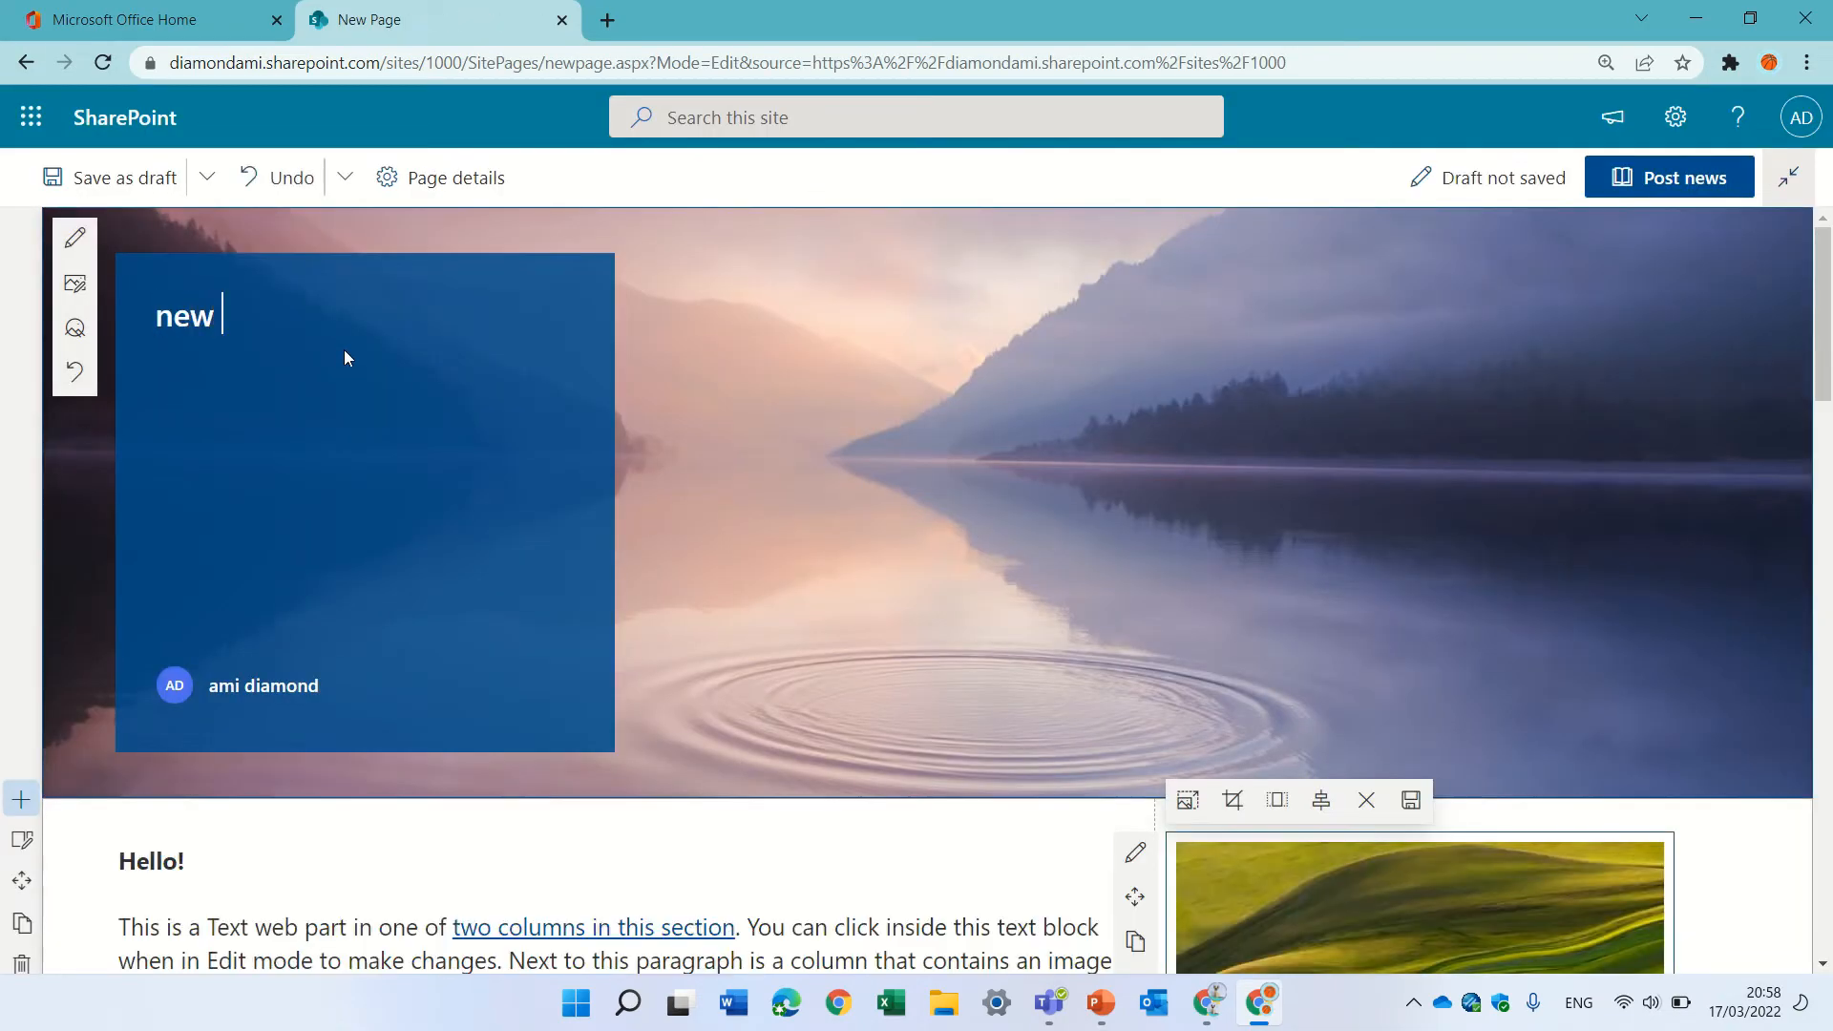
click(95, 177)
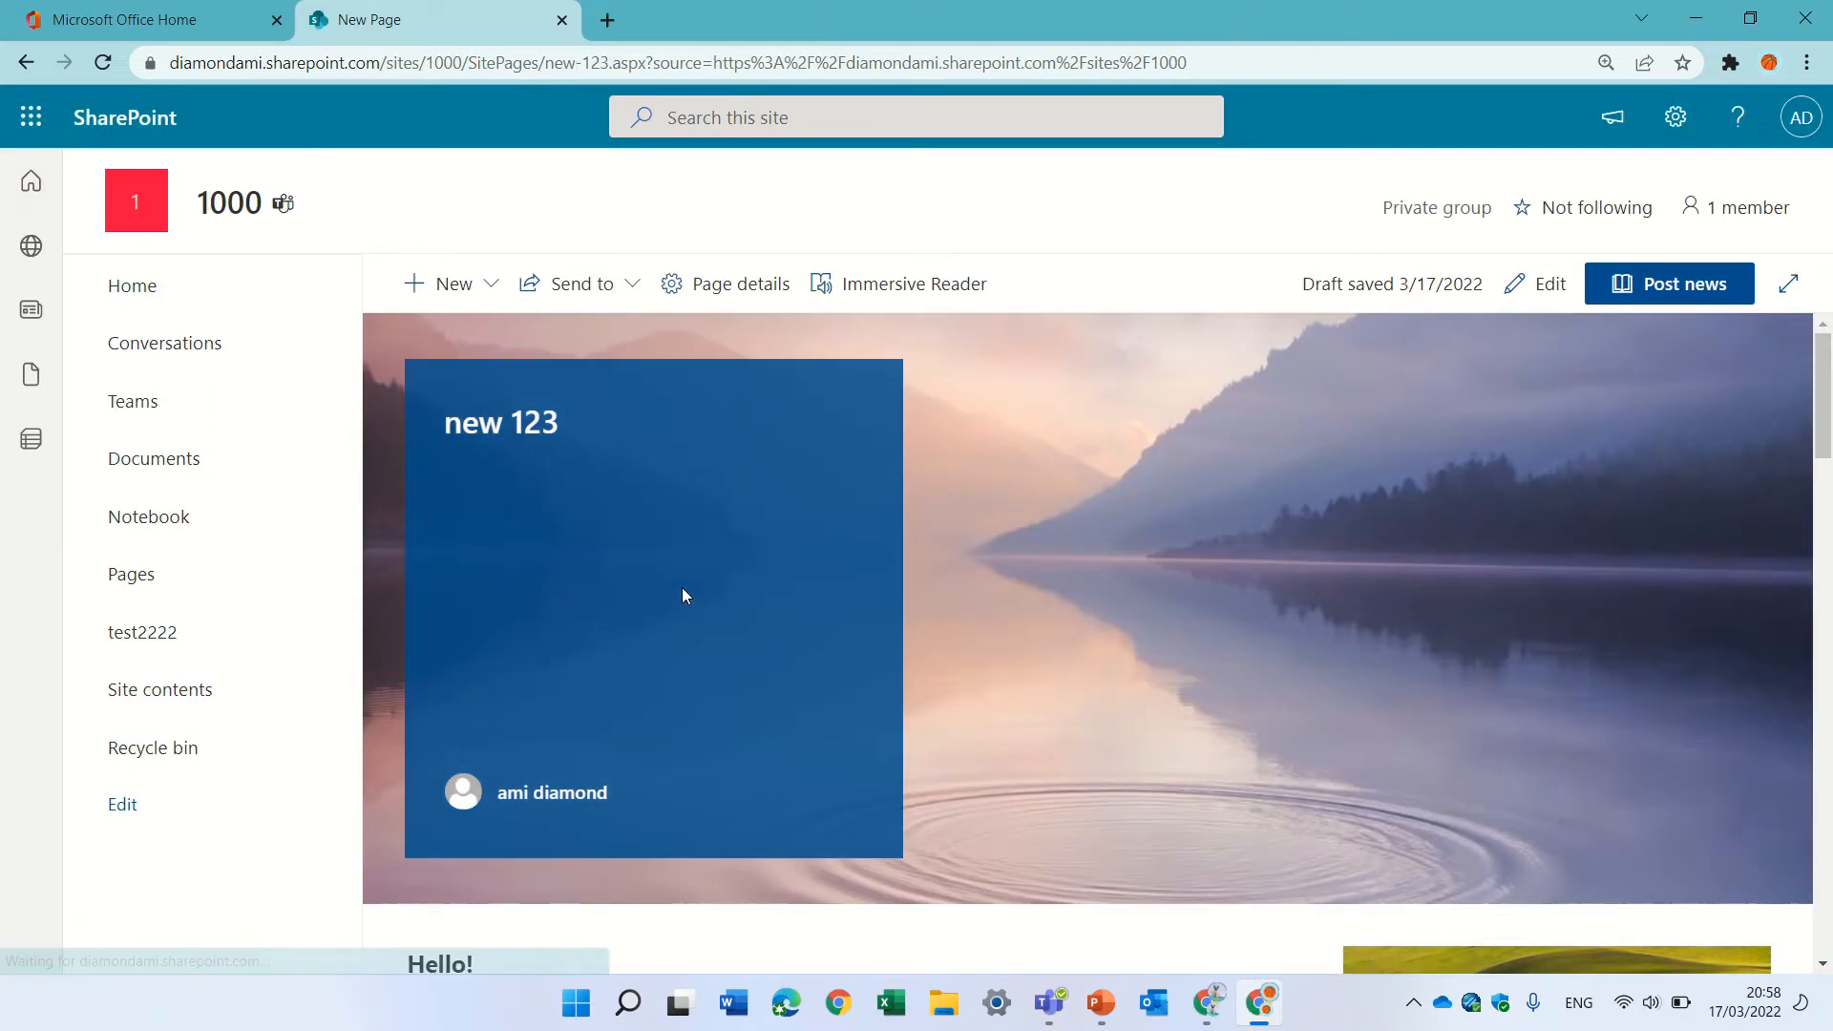
click(157, 581)
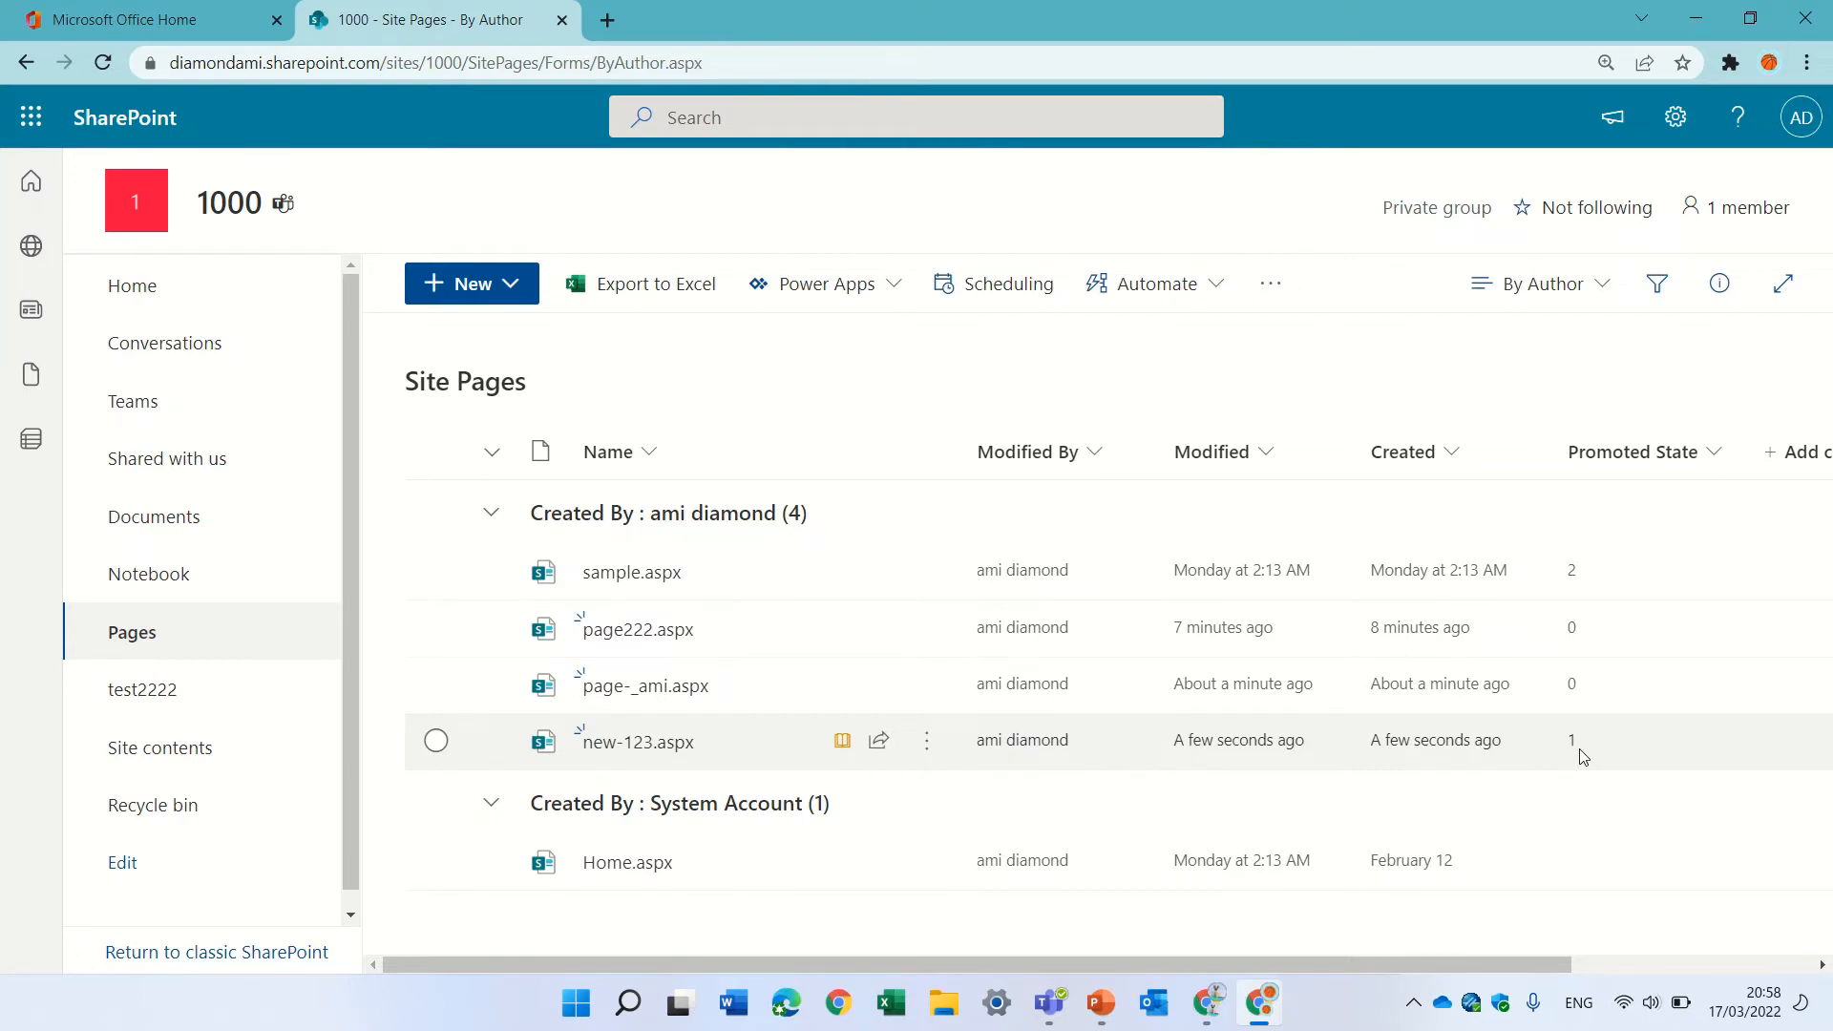
Post the "new 123" draft as news and check its Promoted State in the Site Pages library
click(653, 743)
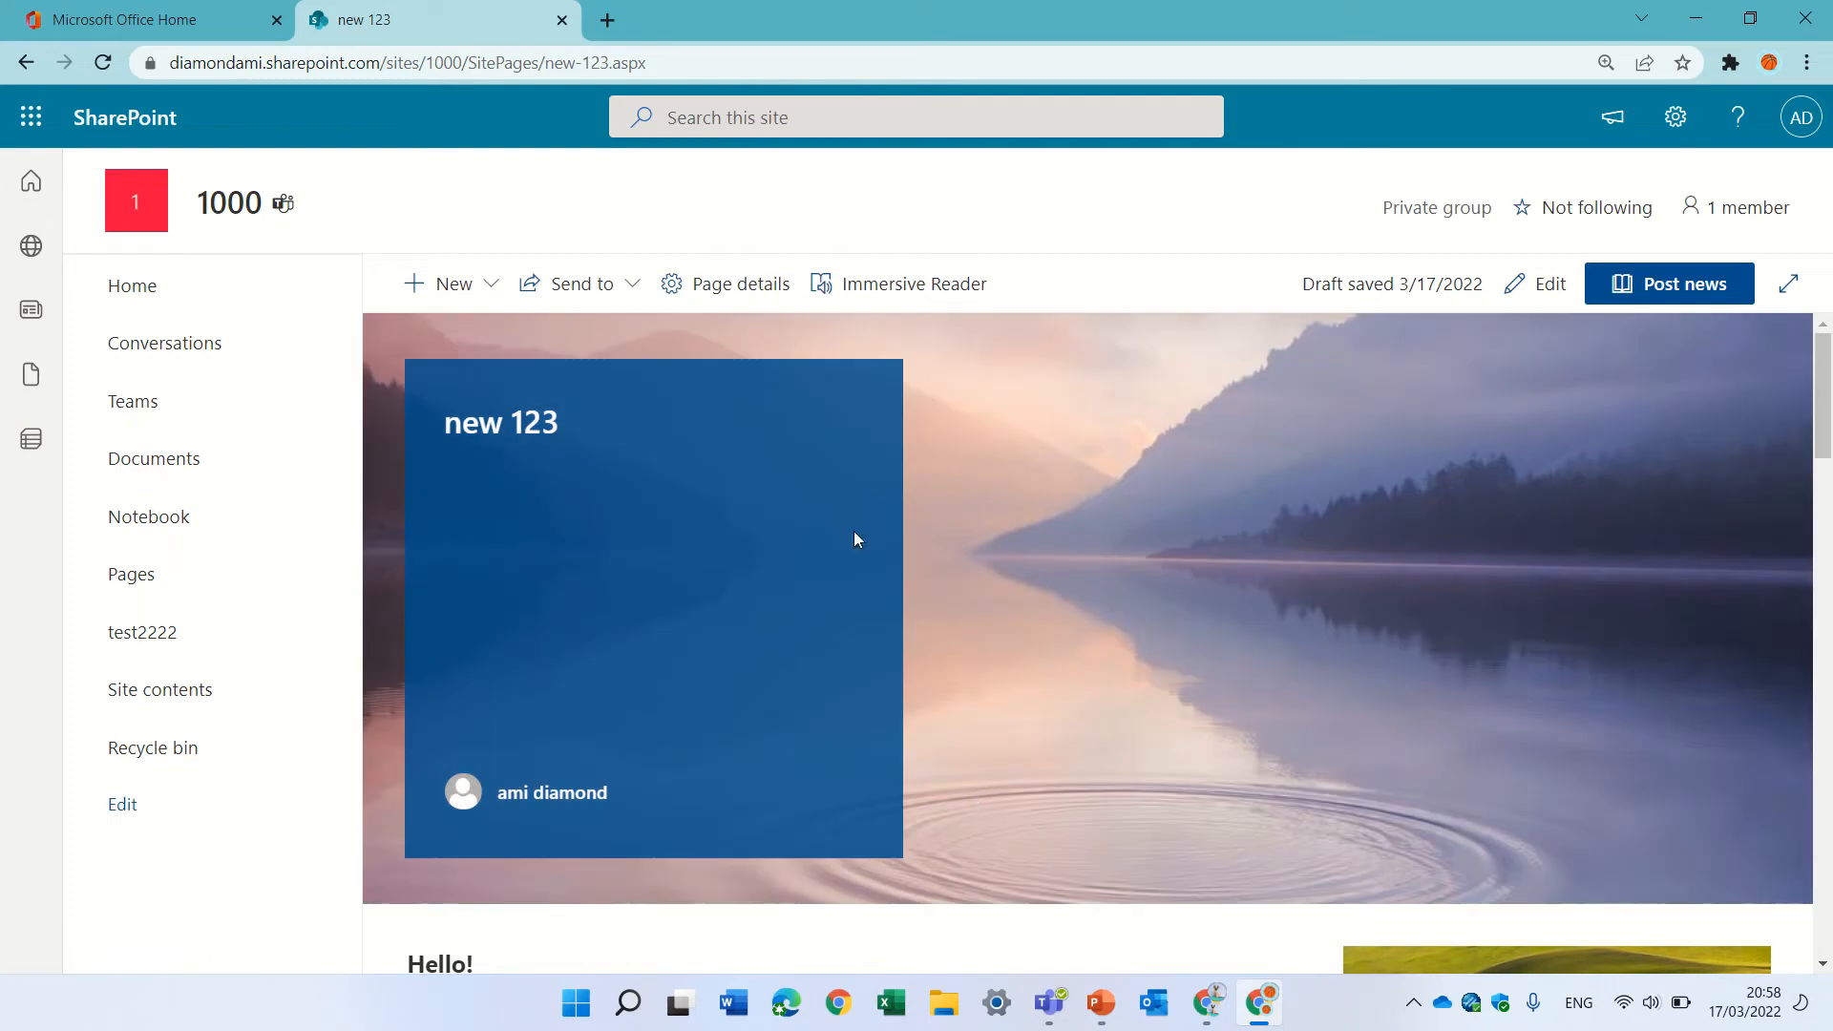
click(1679, 285)
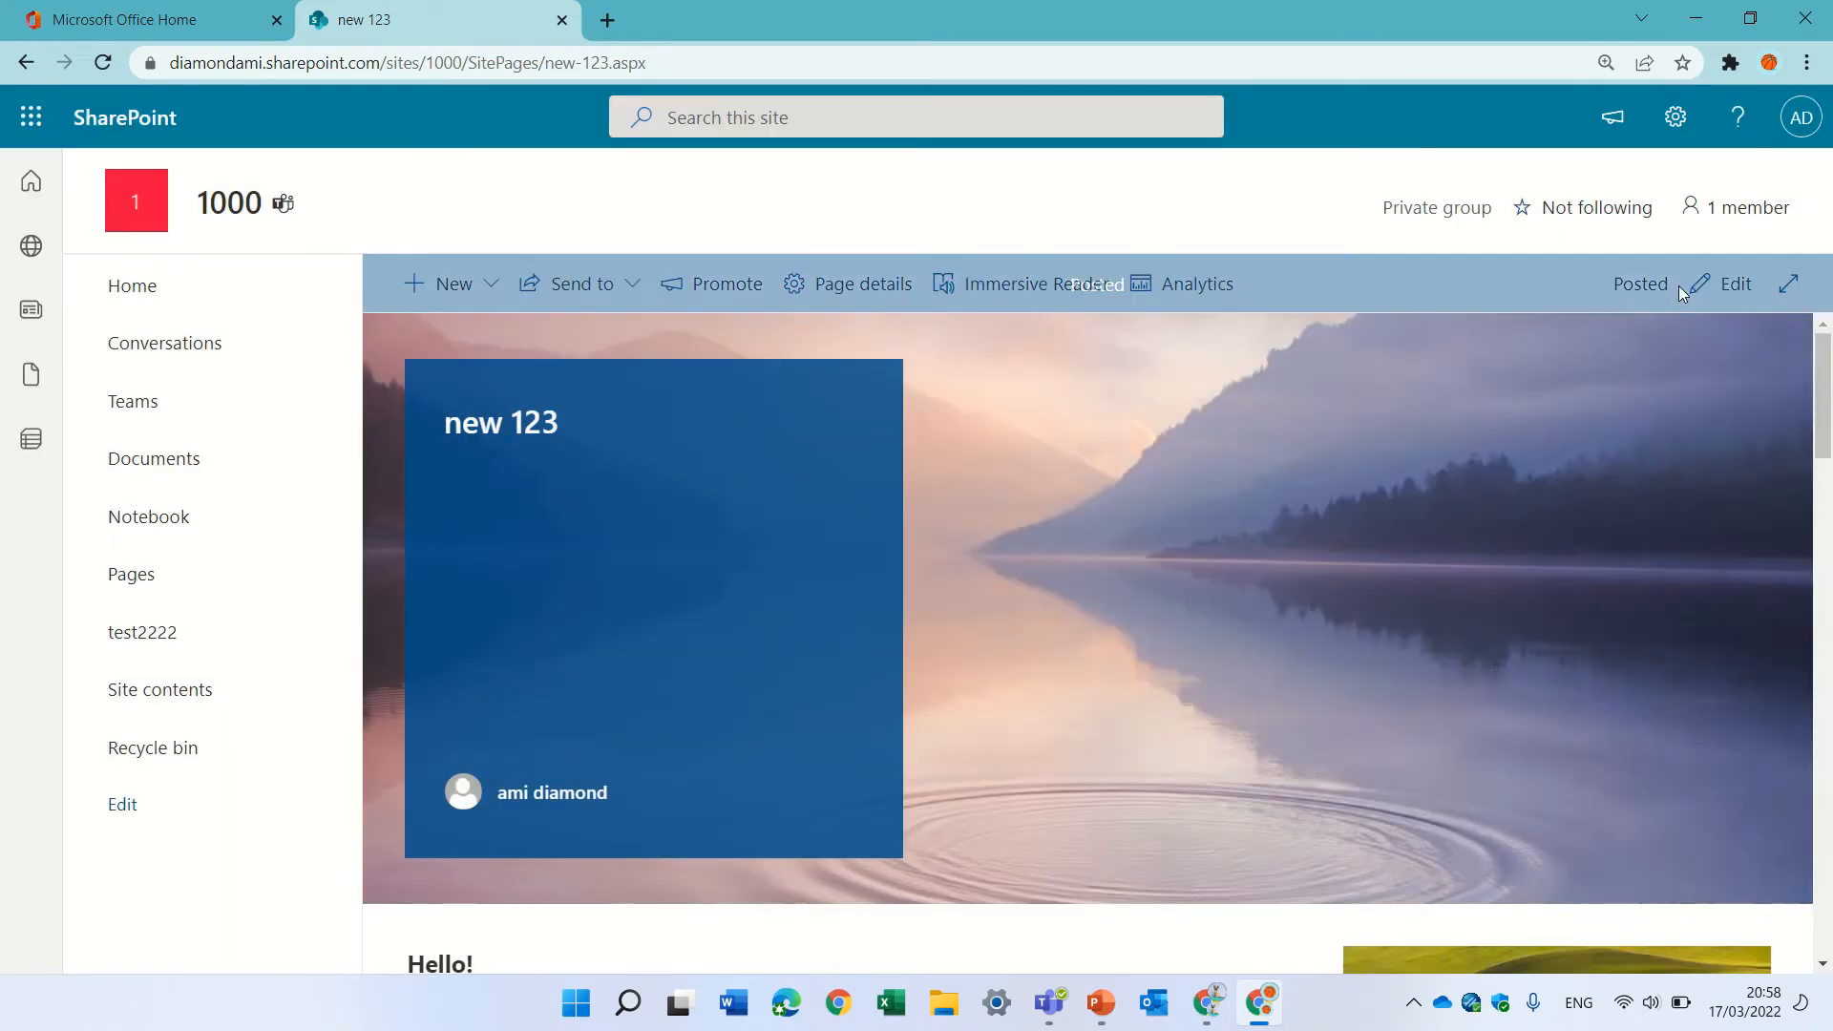
click(157, 574)
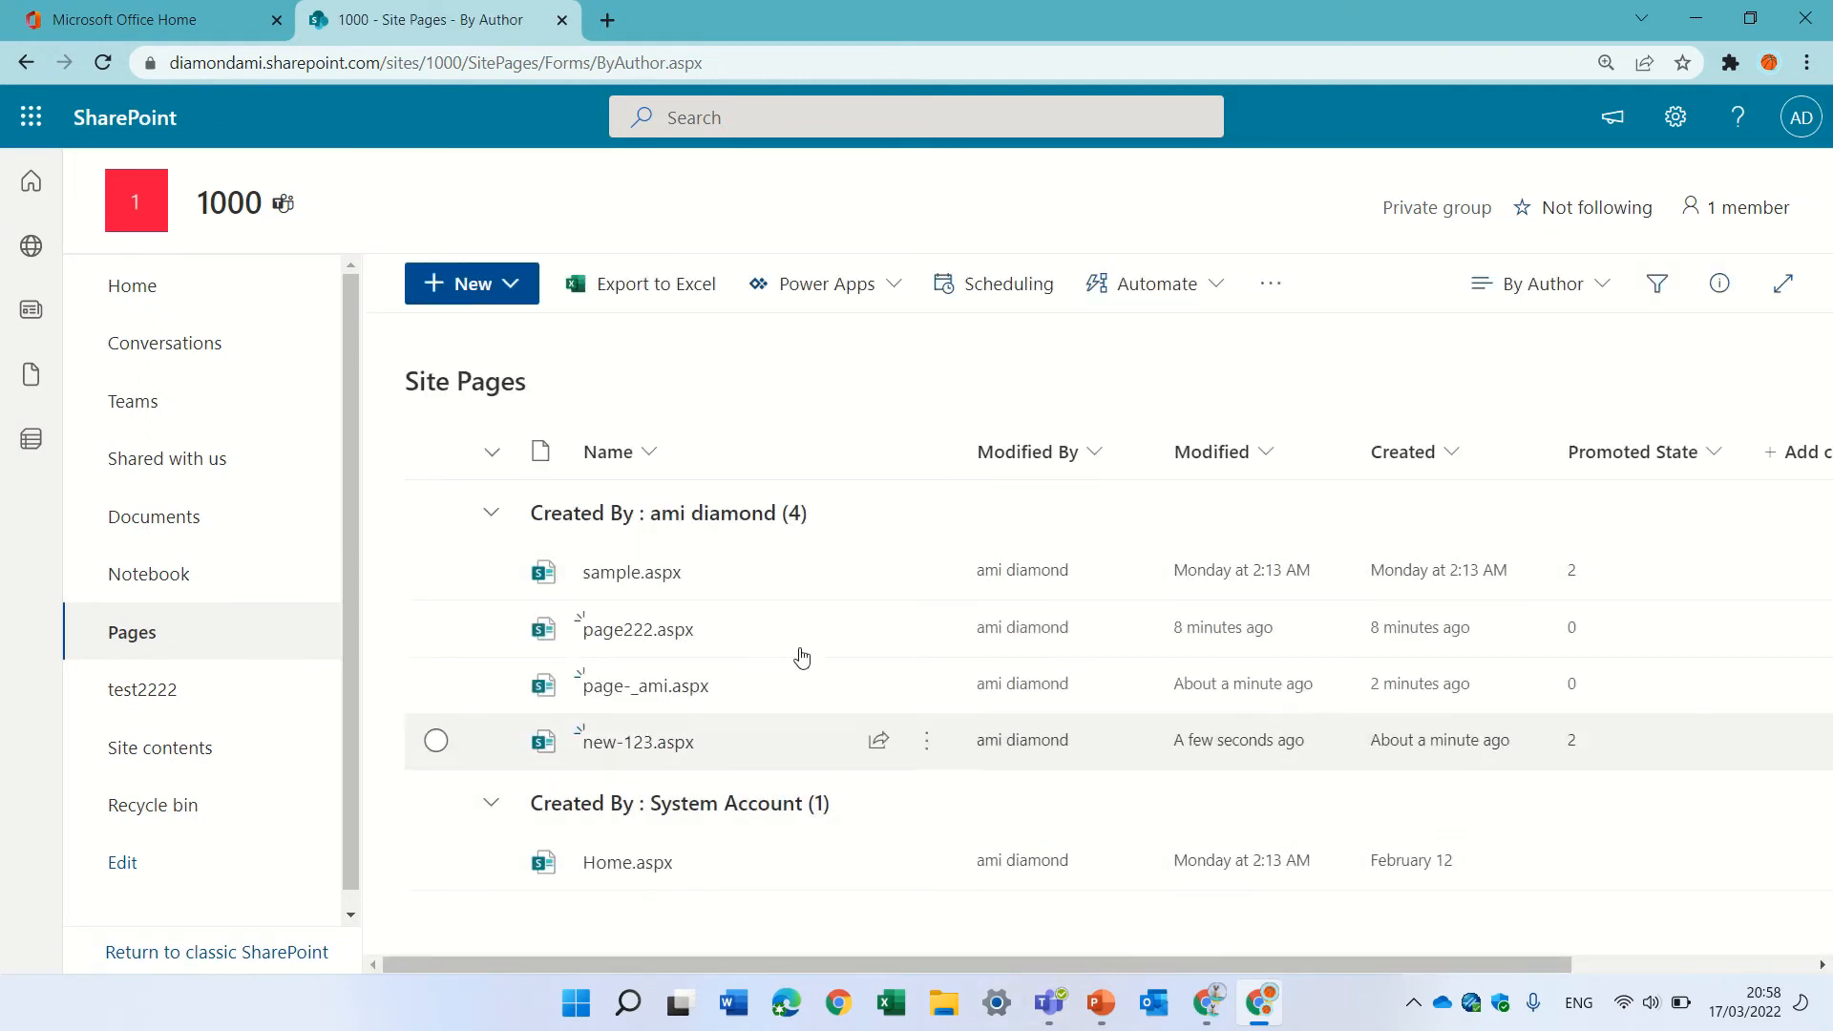
Start a news link on the site's home page, using the copied home page address of the 1000 site as its link
click(116, 304)
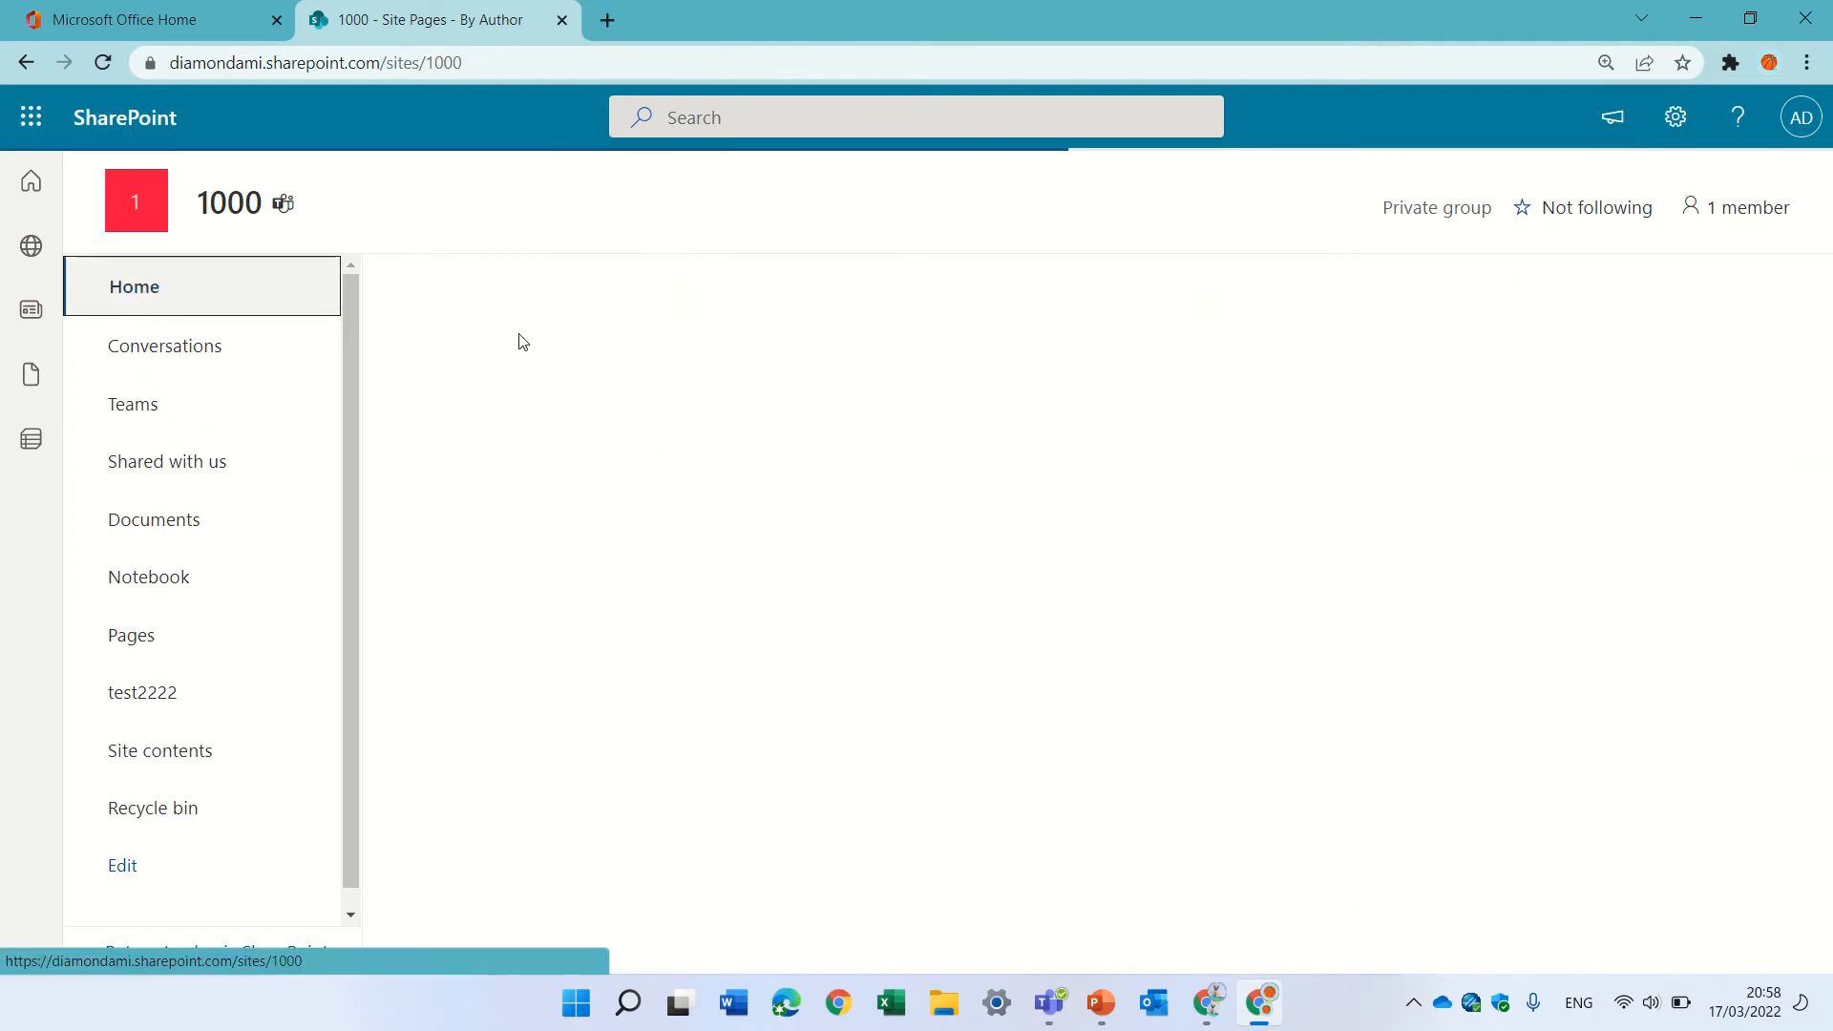
click(487, 289)
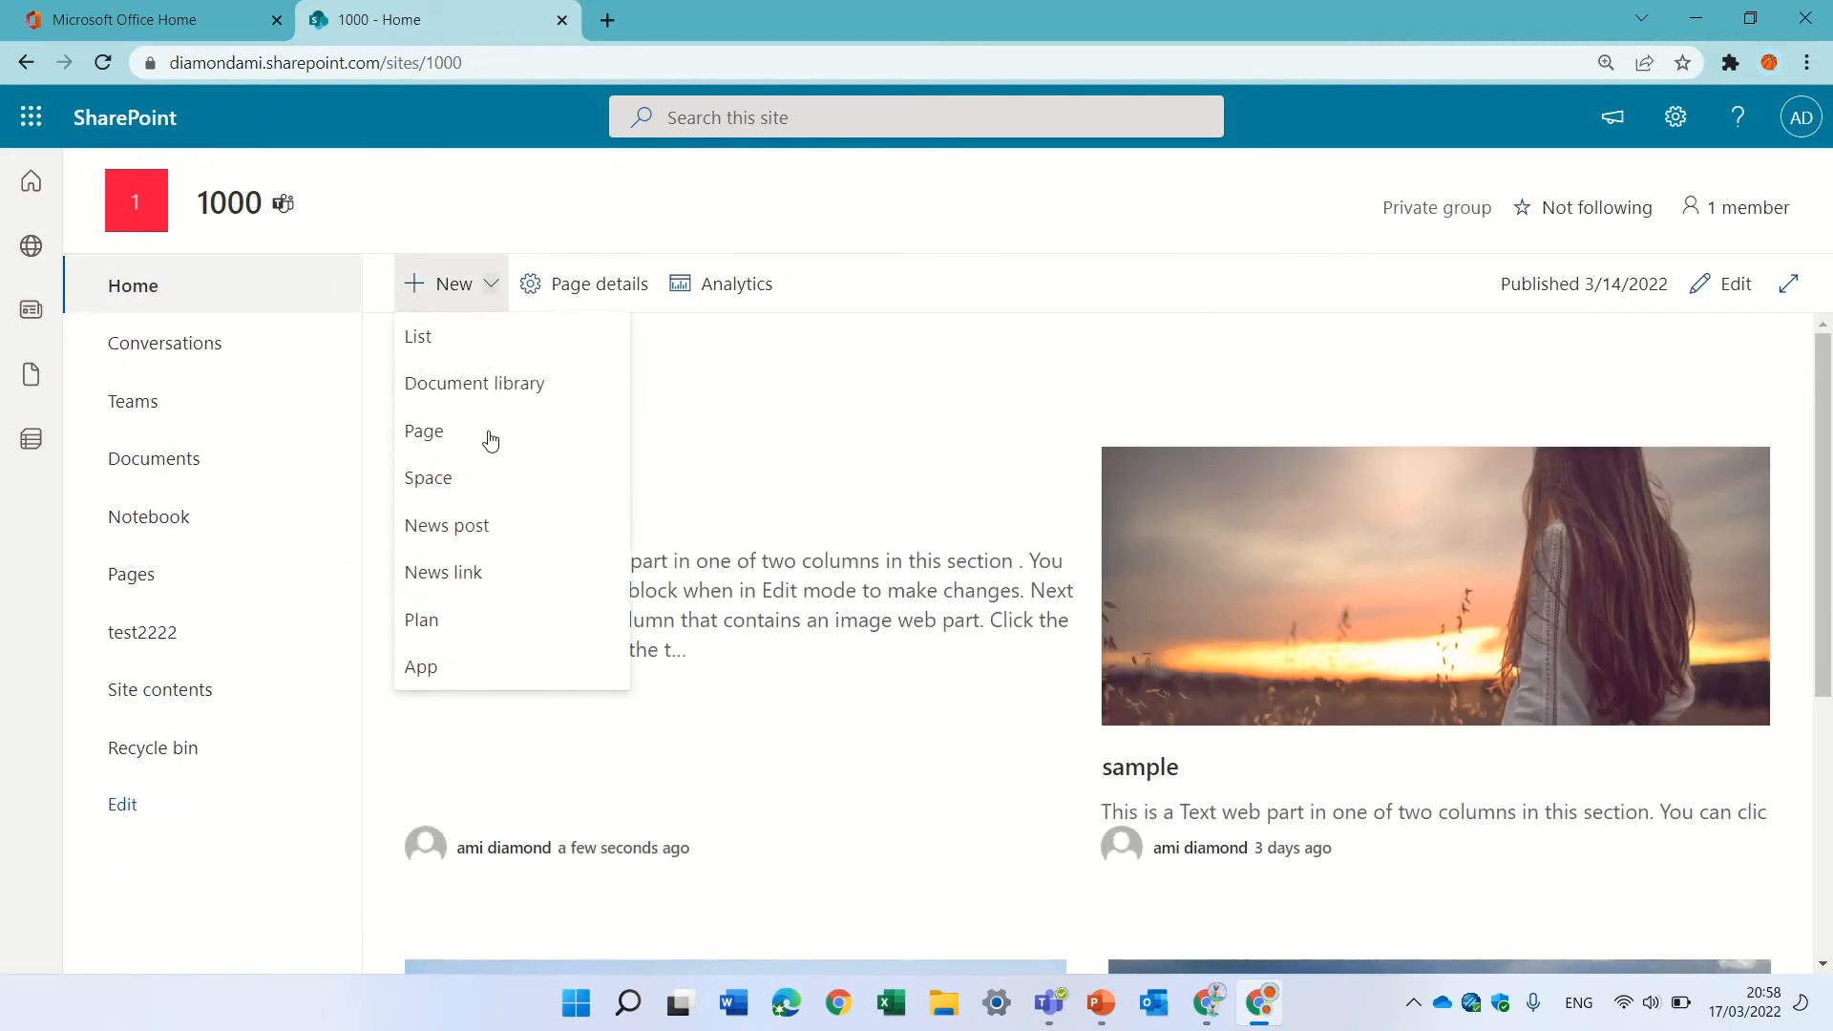
click(520, 570)
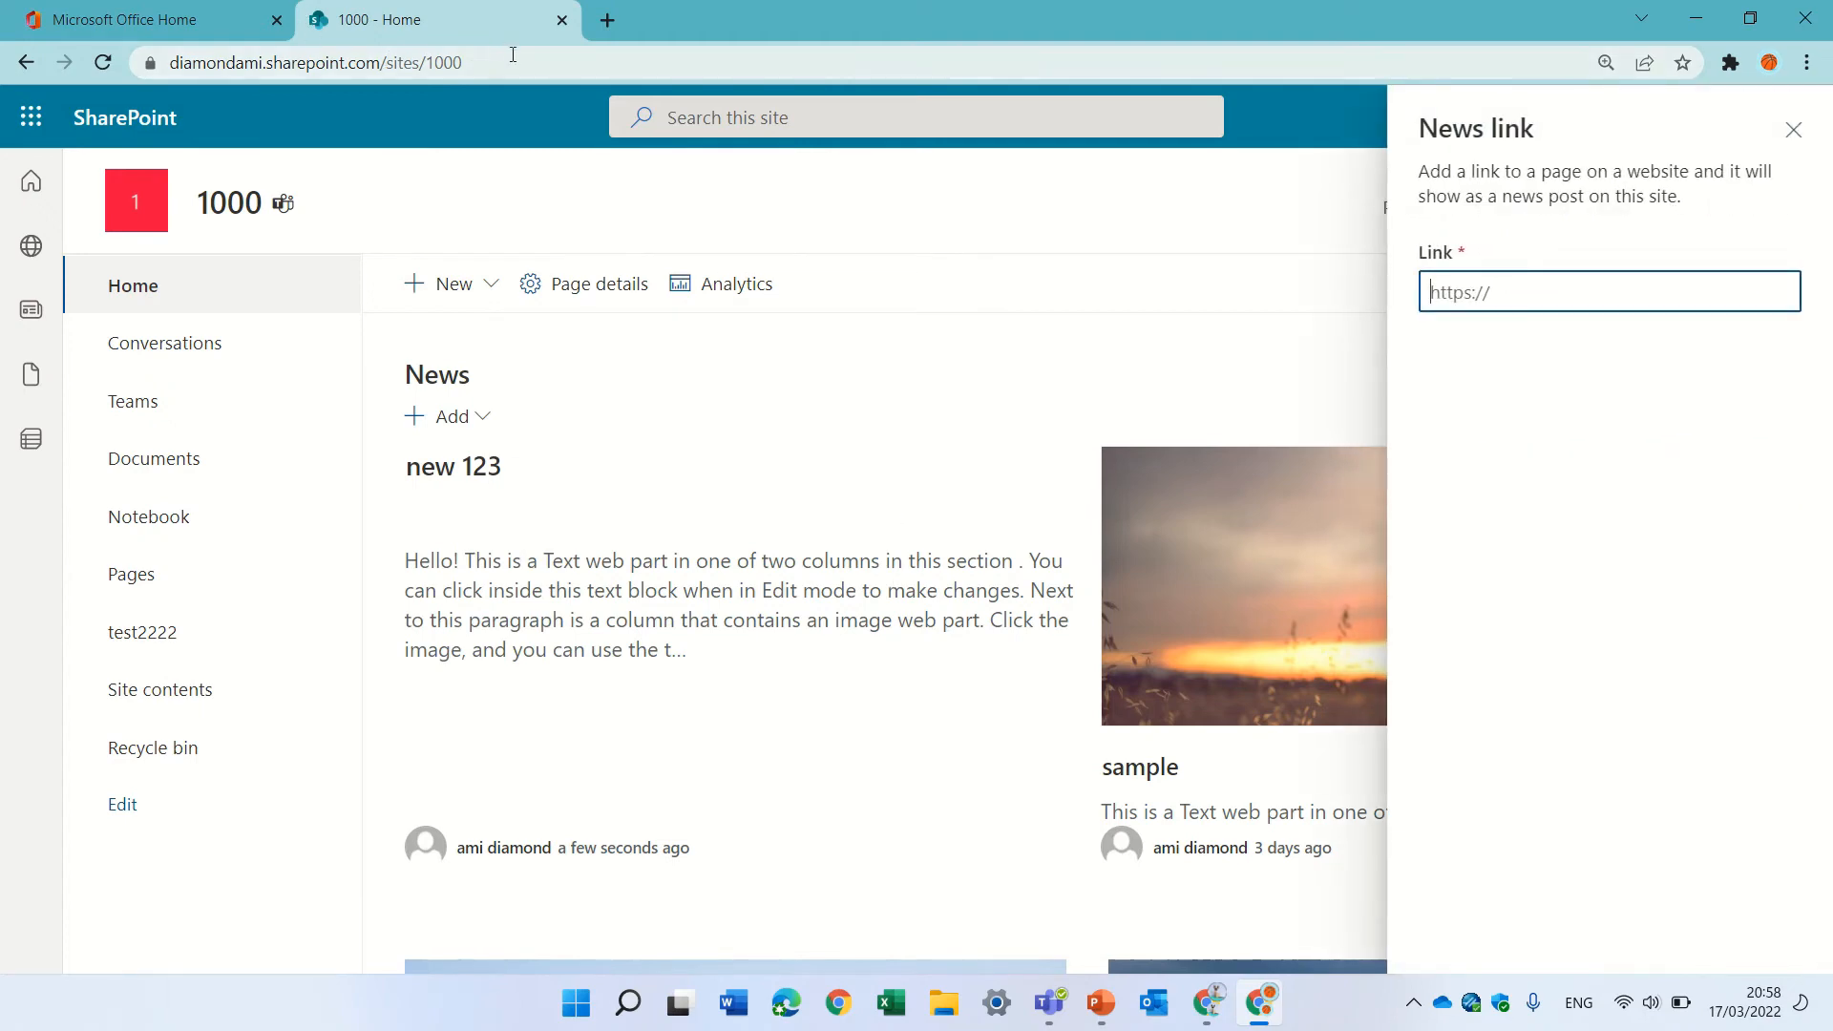
drag(512, 57, 32, 32)
key(ctrl+c)
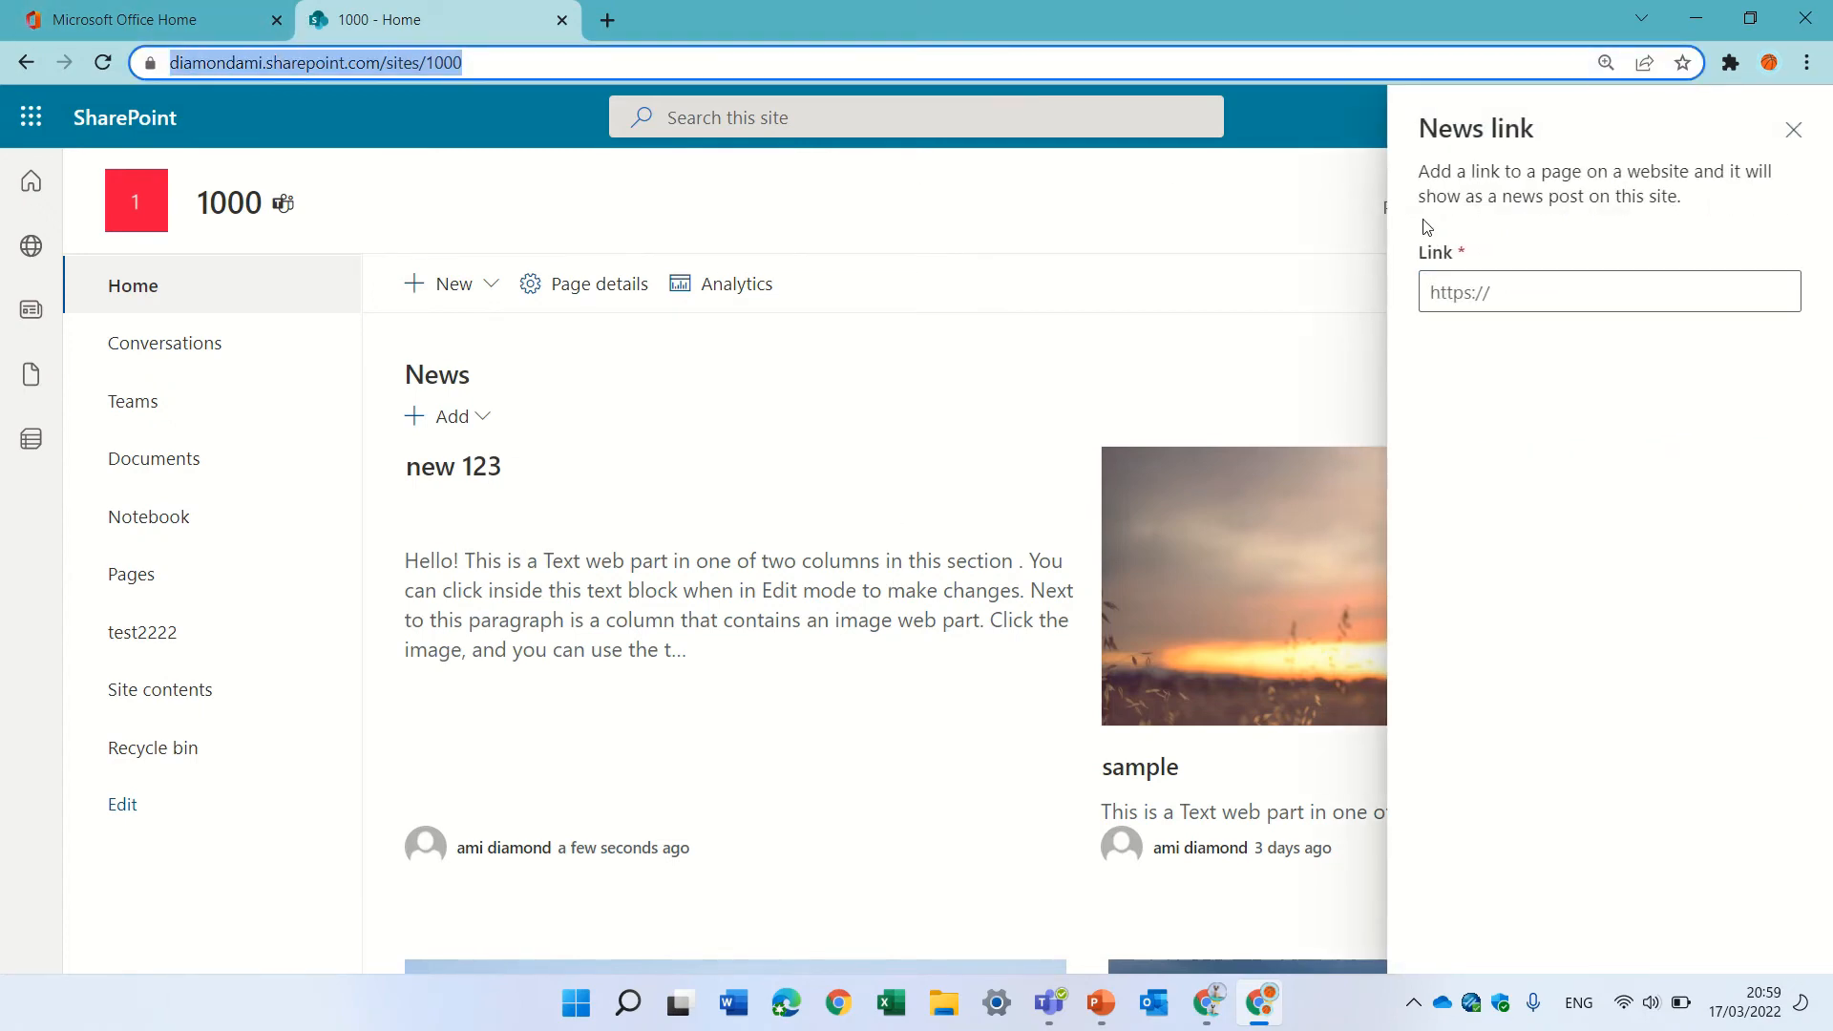
click(1560, 280)
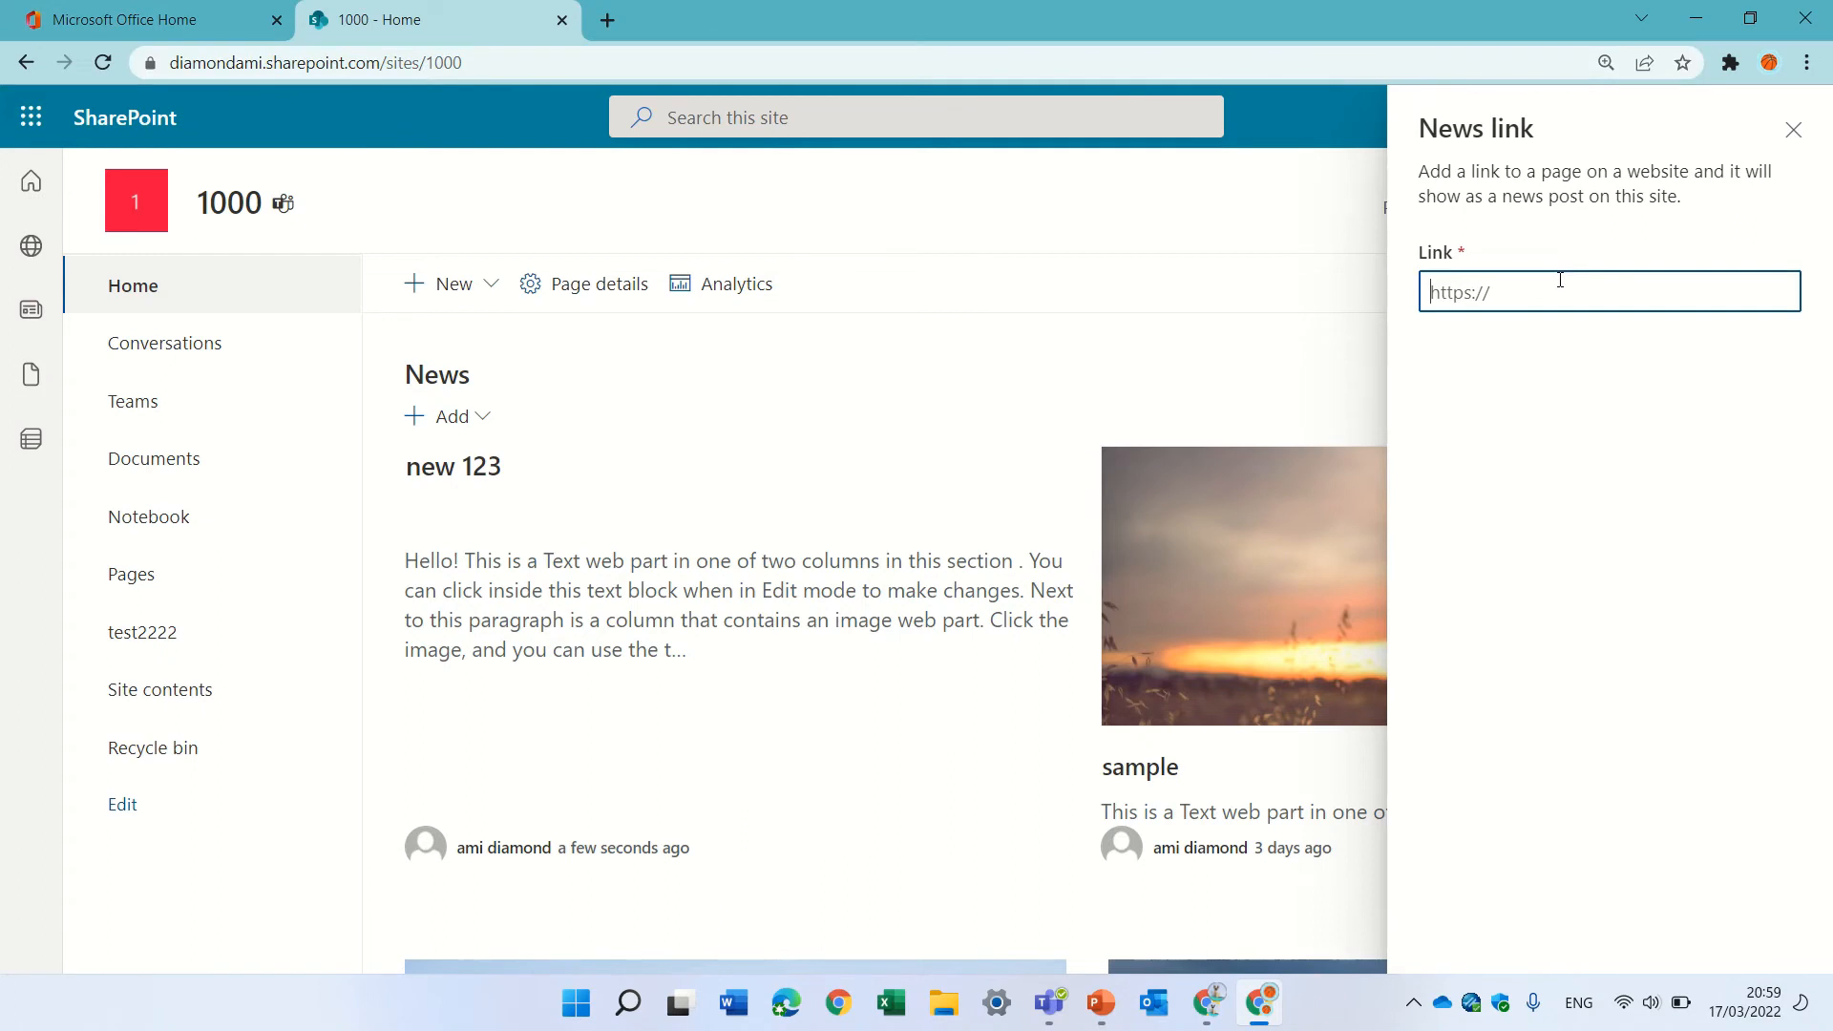
key(ctrl+v)
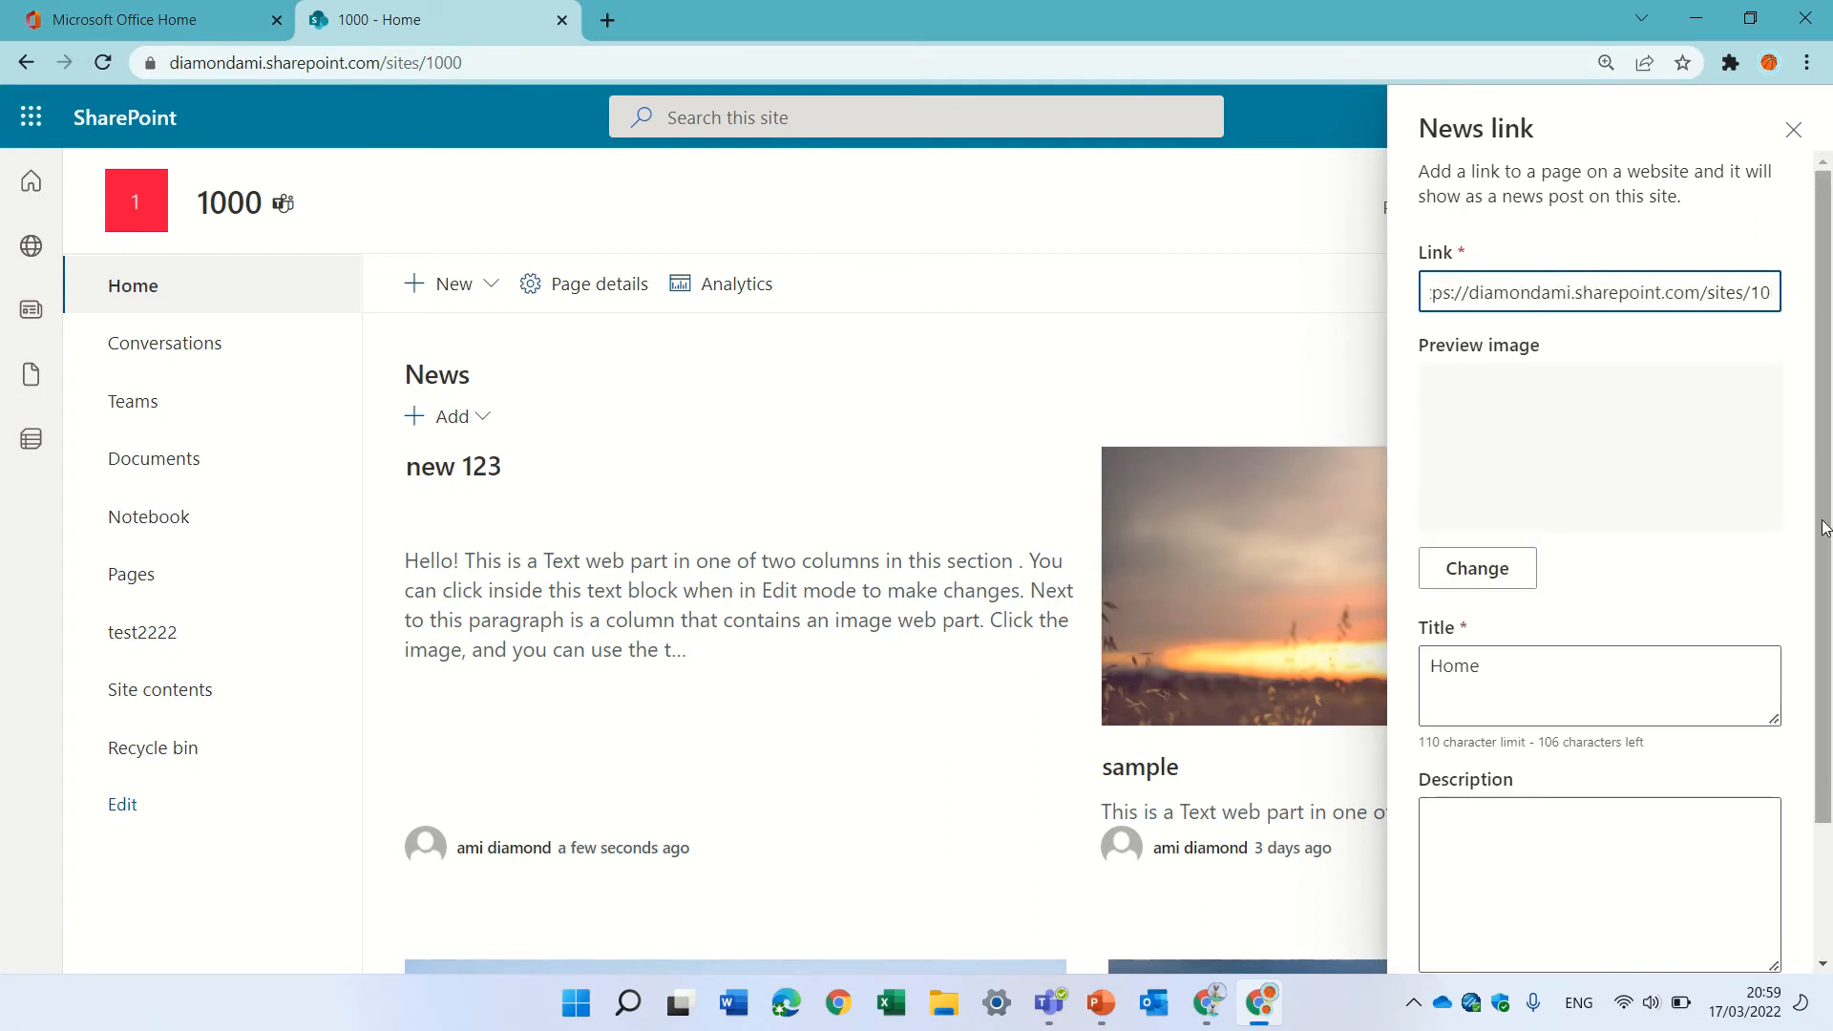
Post the "Home" news link on the site and check its Promoted State in the Site Pages library
scroll(1718, 547, down, 2)
click(1468, 871)
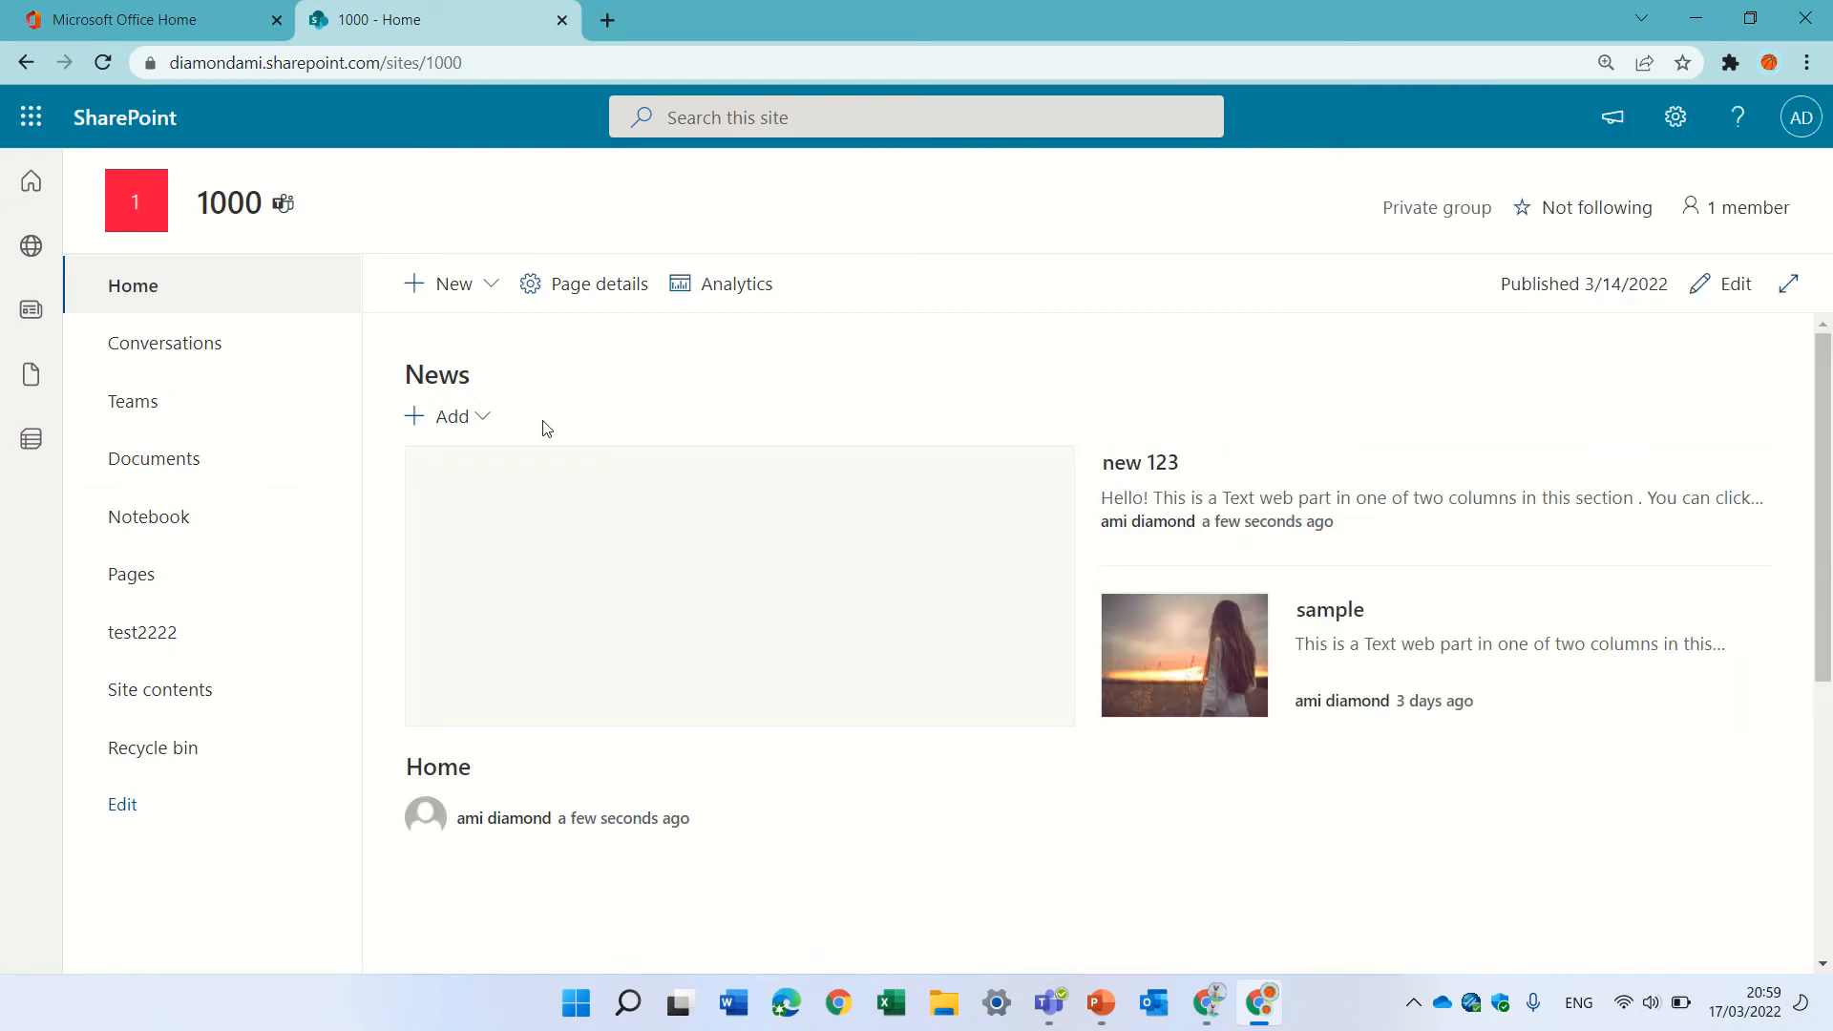
click(153, 574)
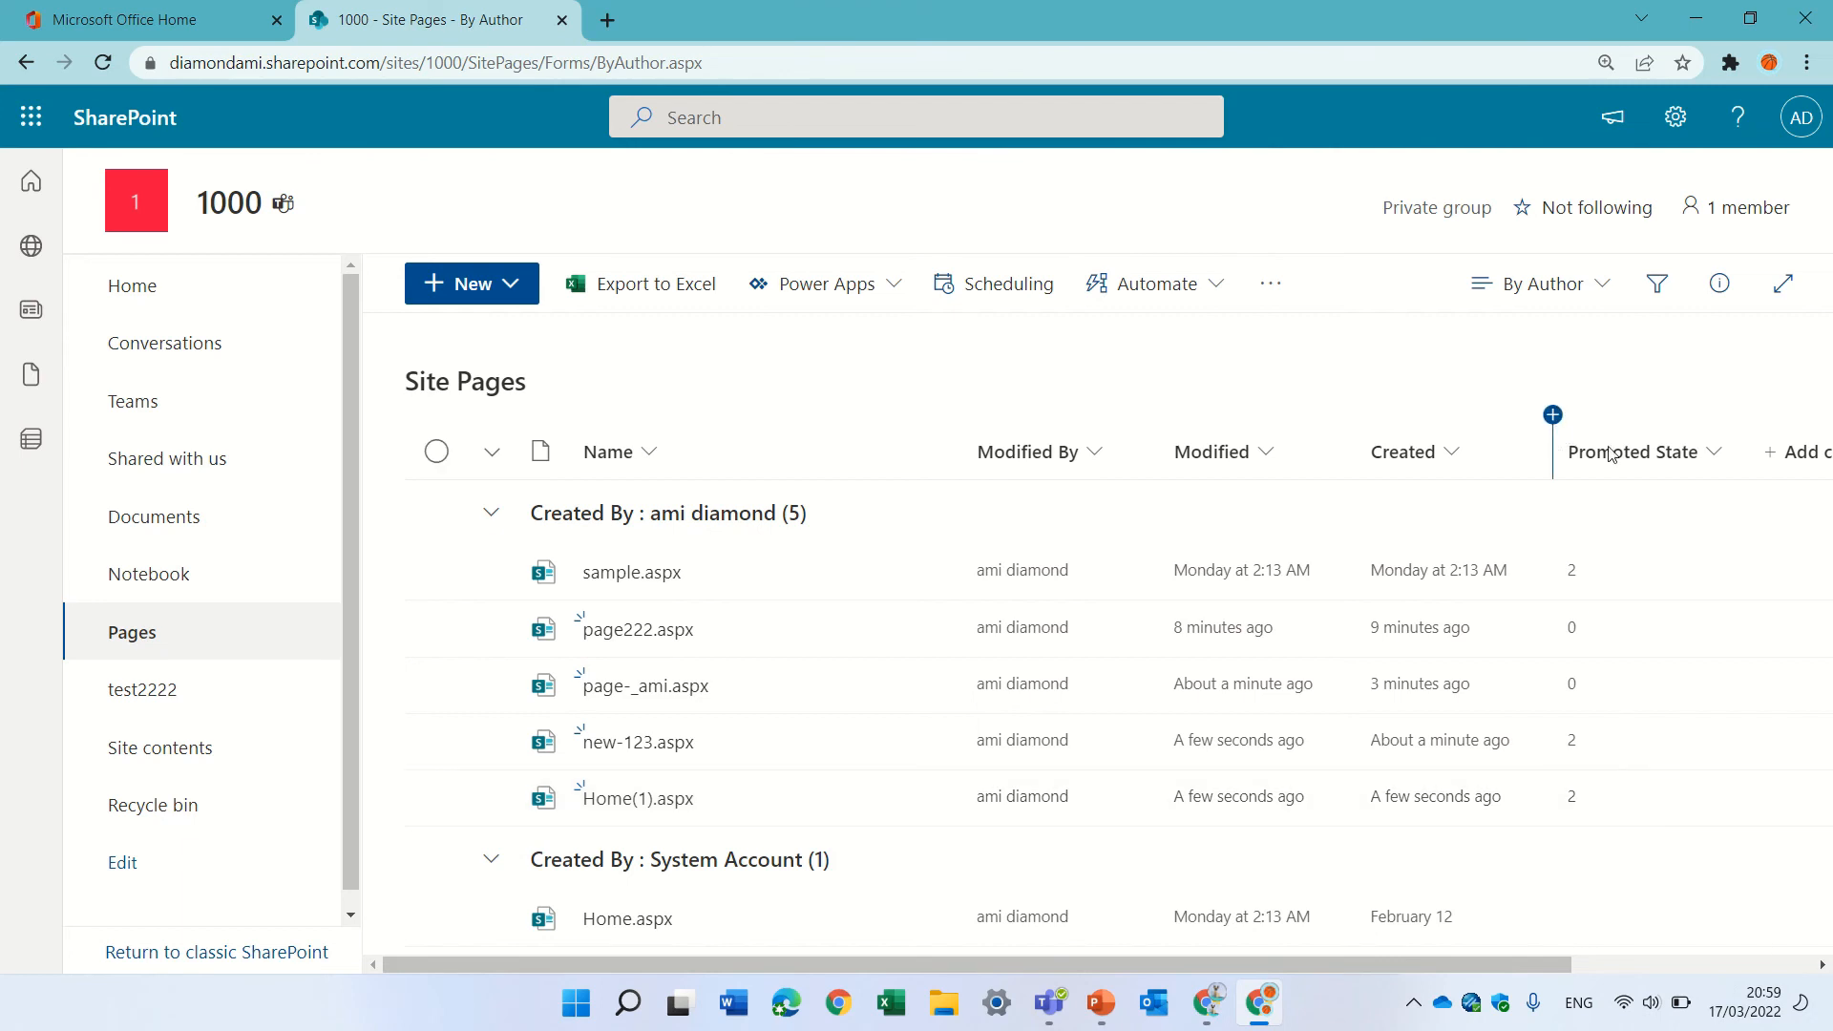
Group the Site Pages library by Promoted State and leave only the Unassigned group expanded
click(1713, 457)
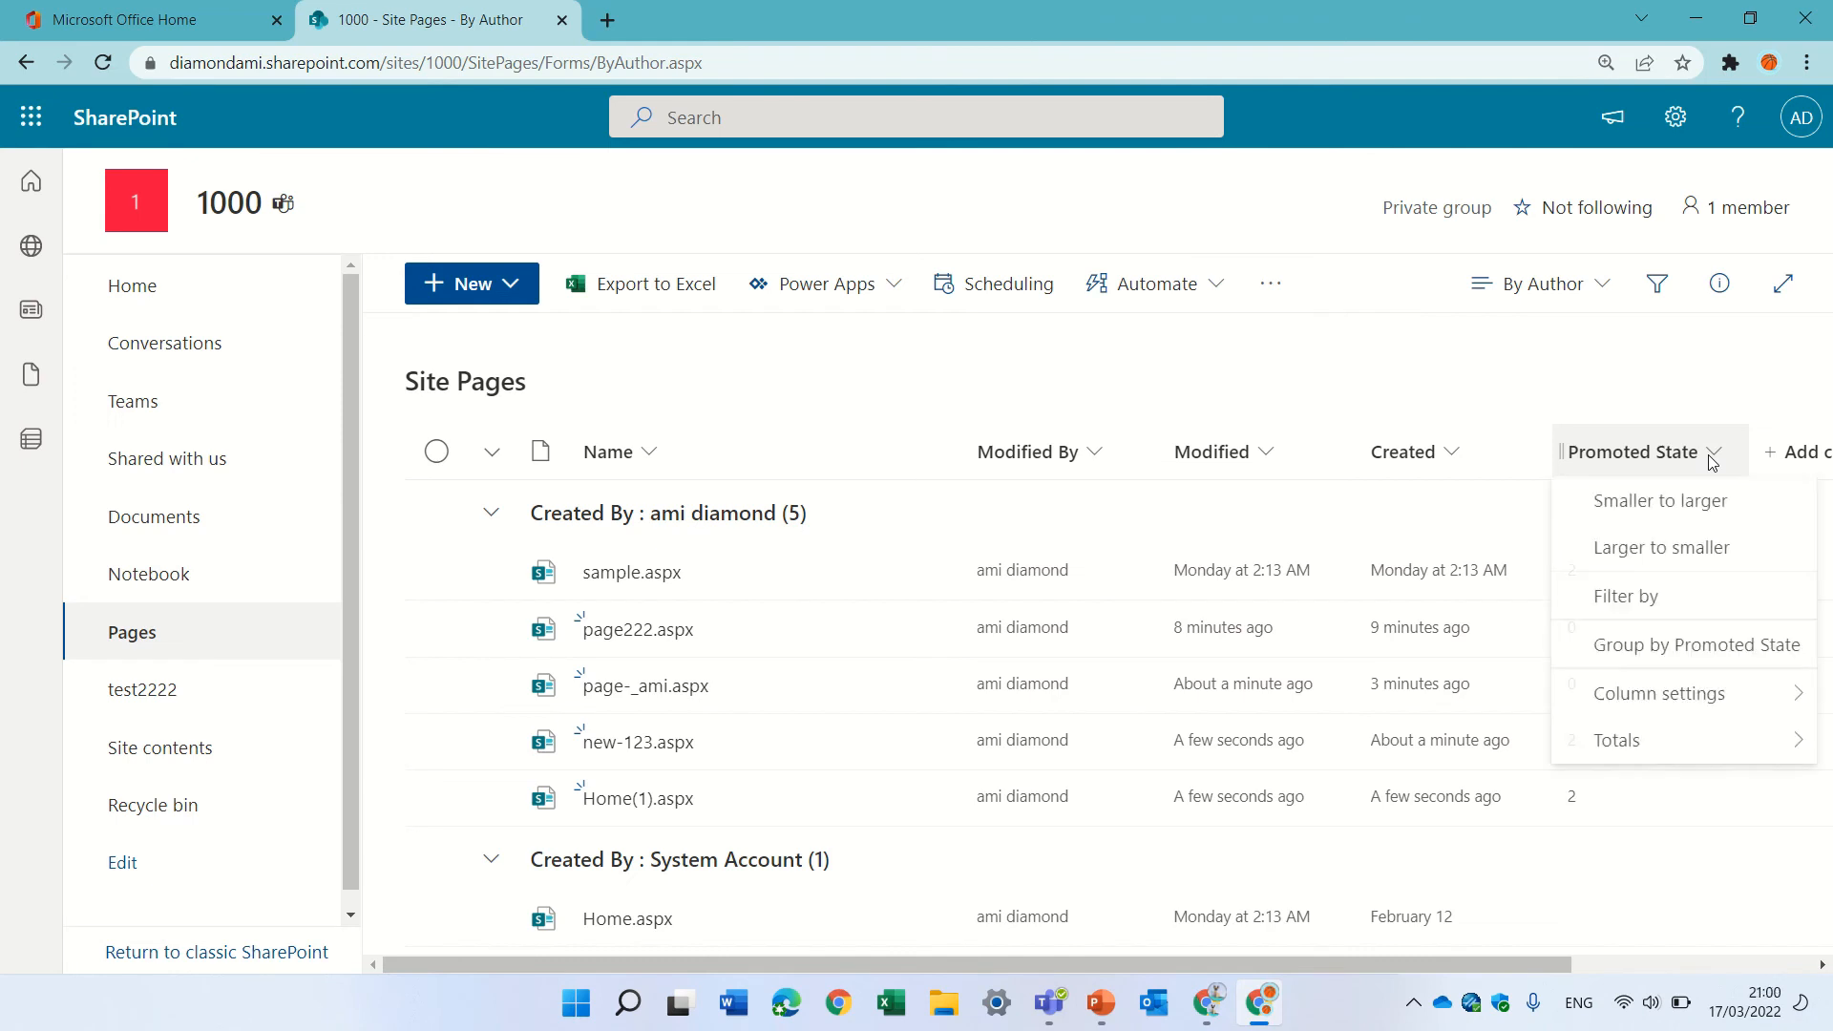
click(1633, 652)
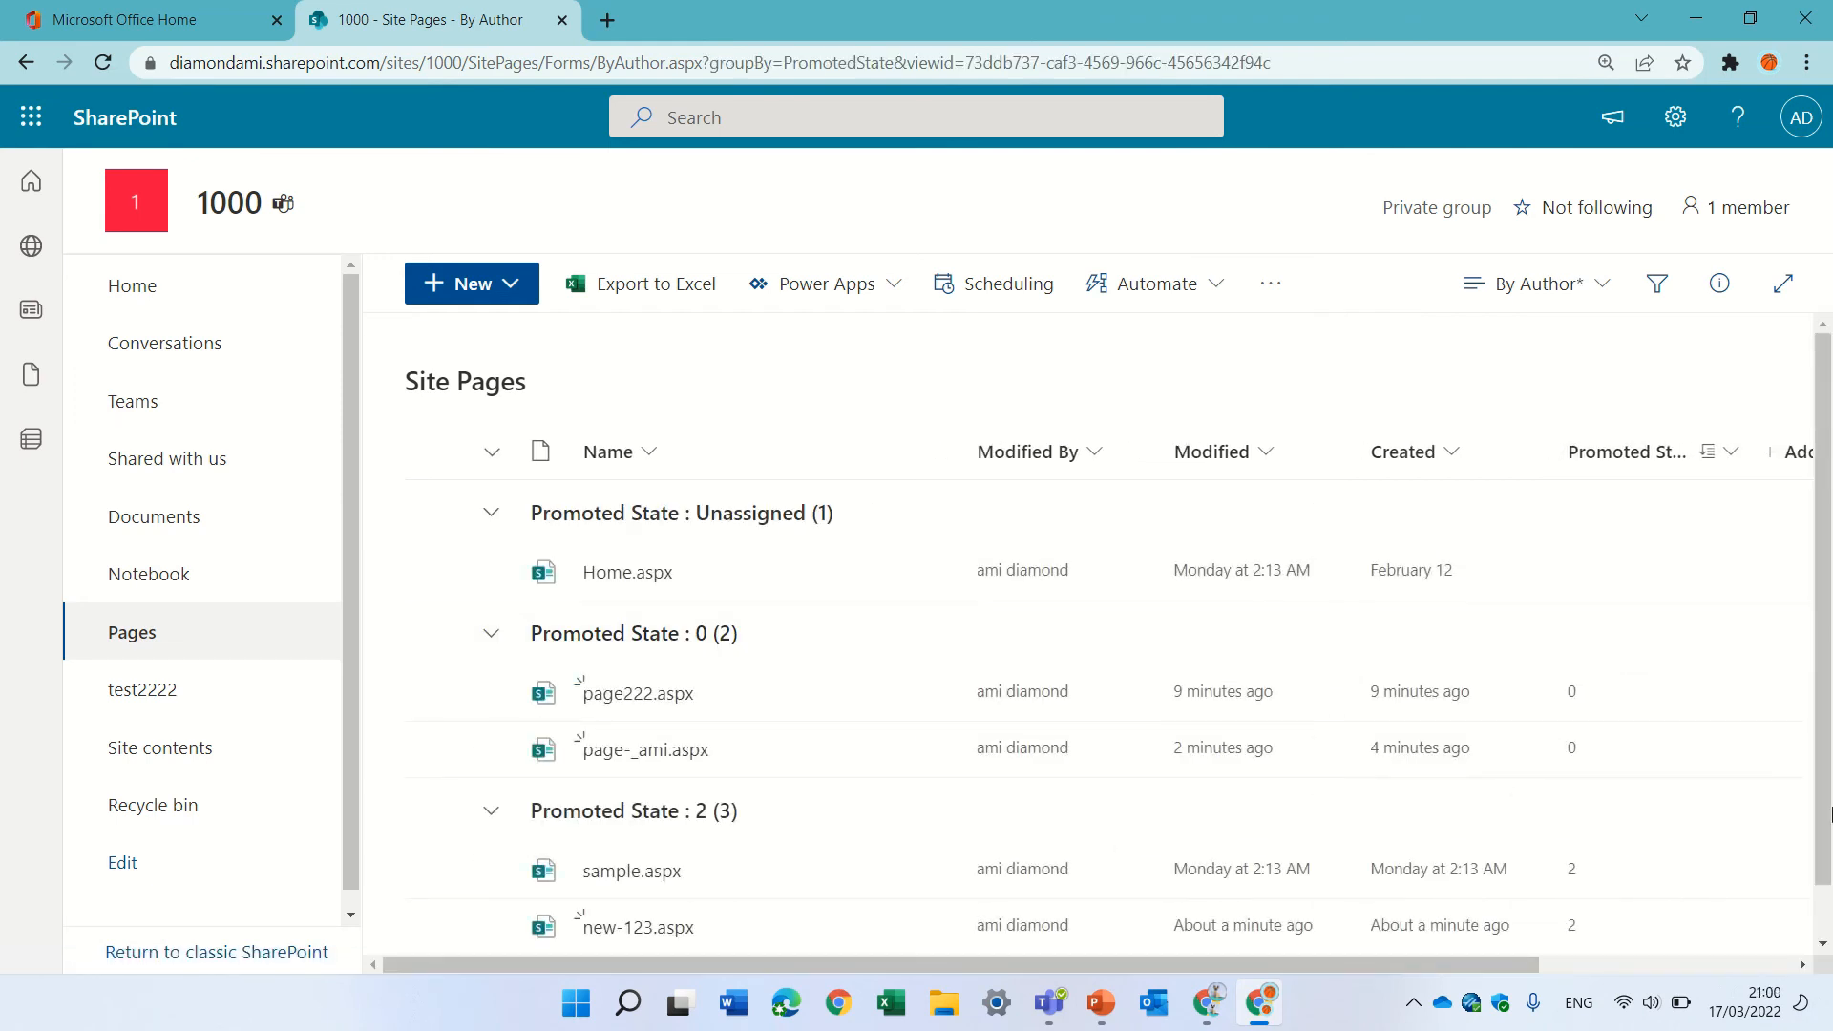
click(497, 523)
click(489, 581)
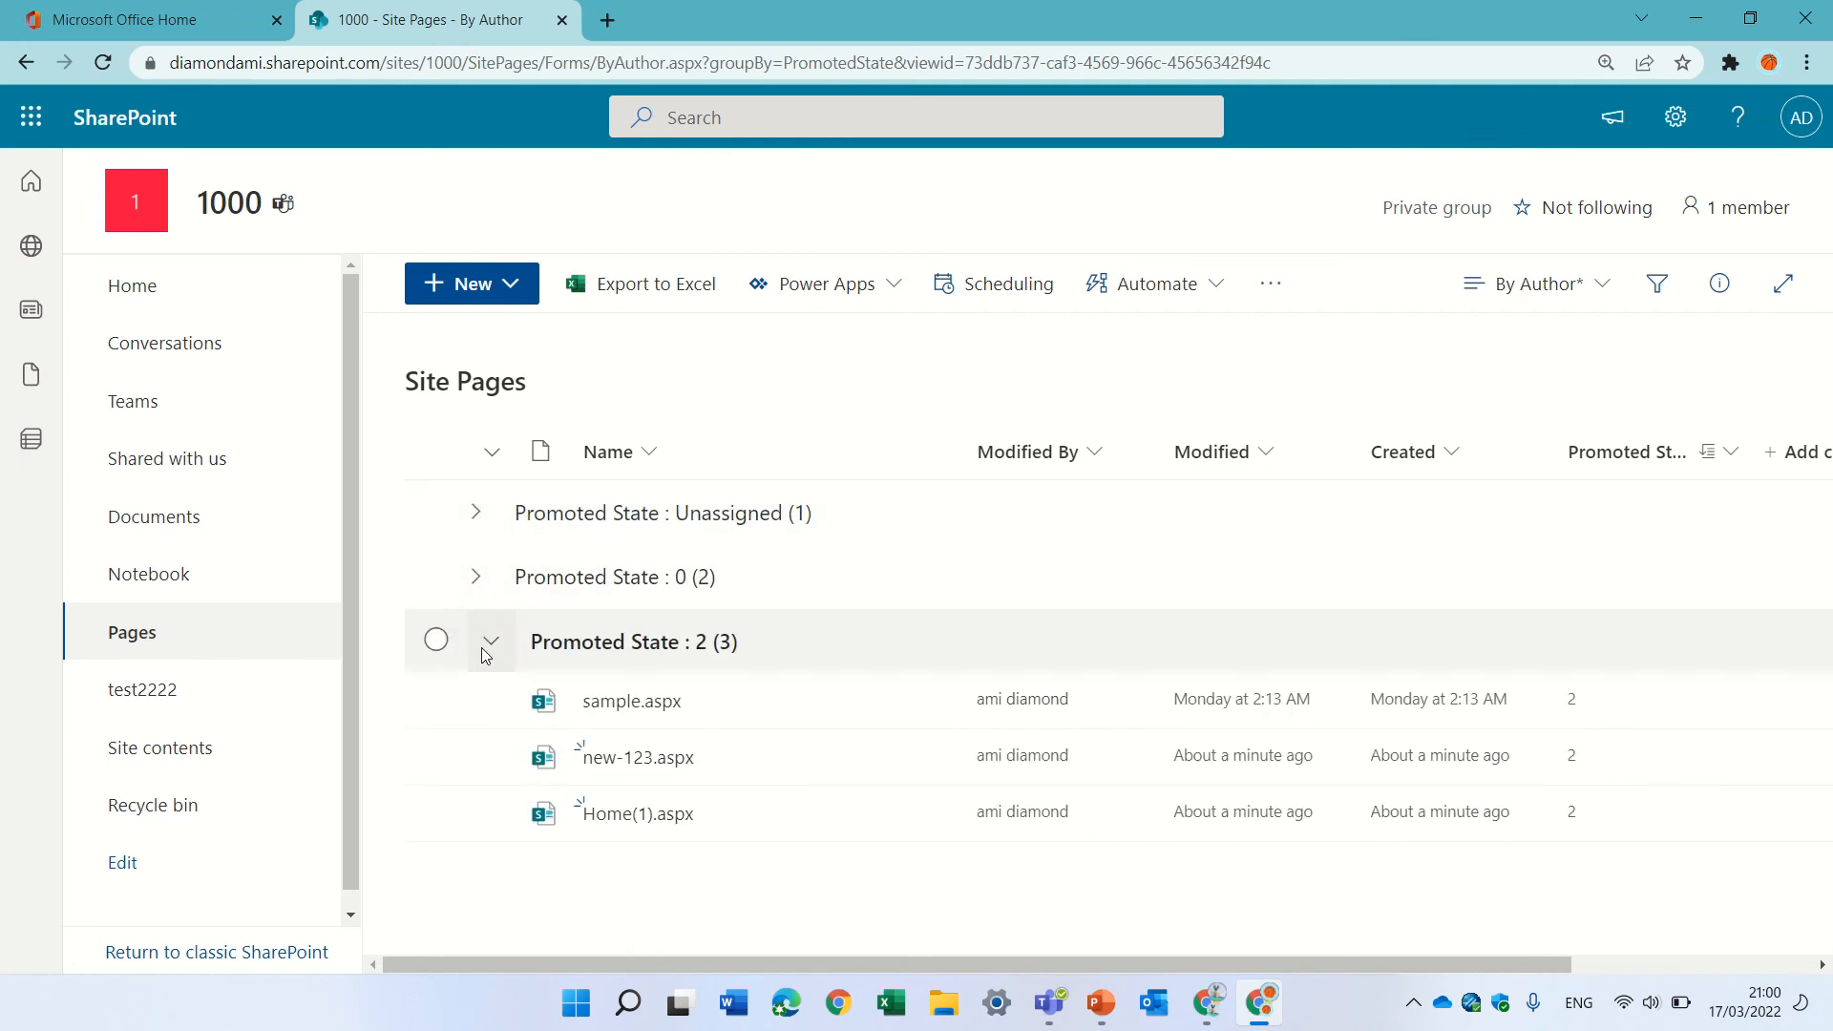
click(487, 643)
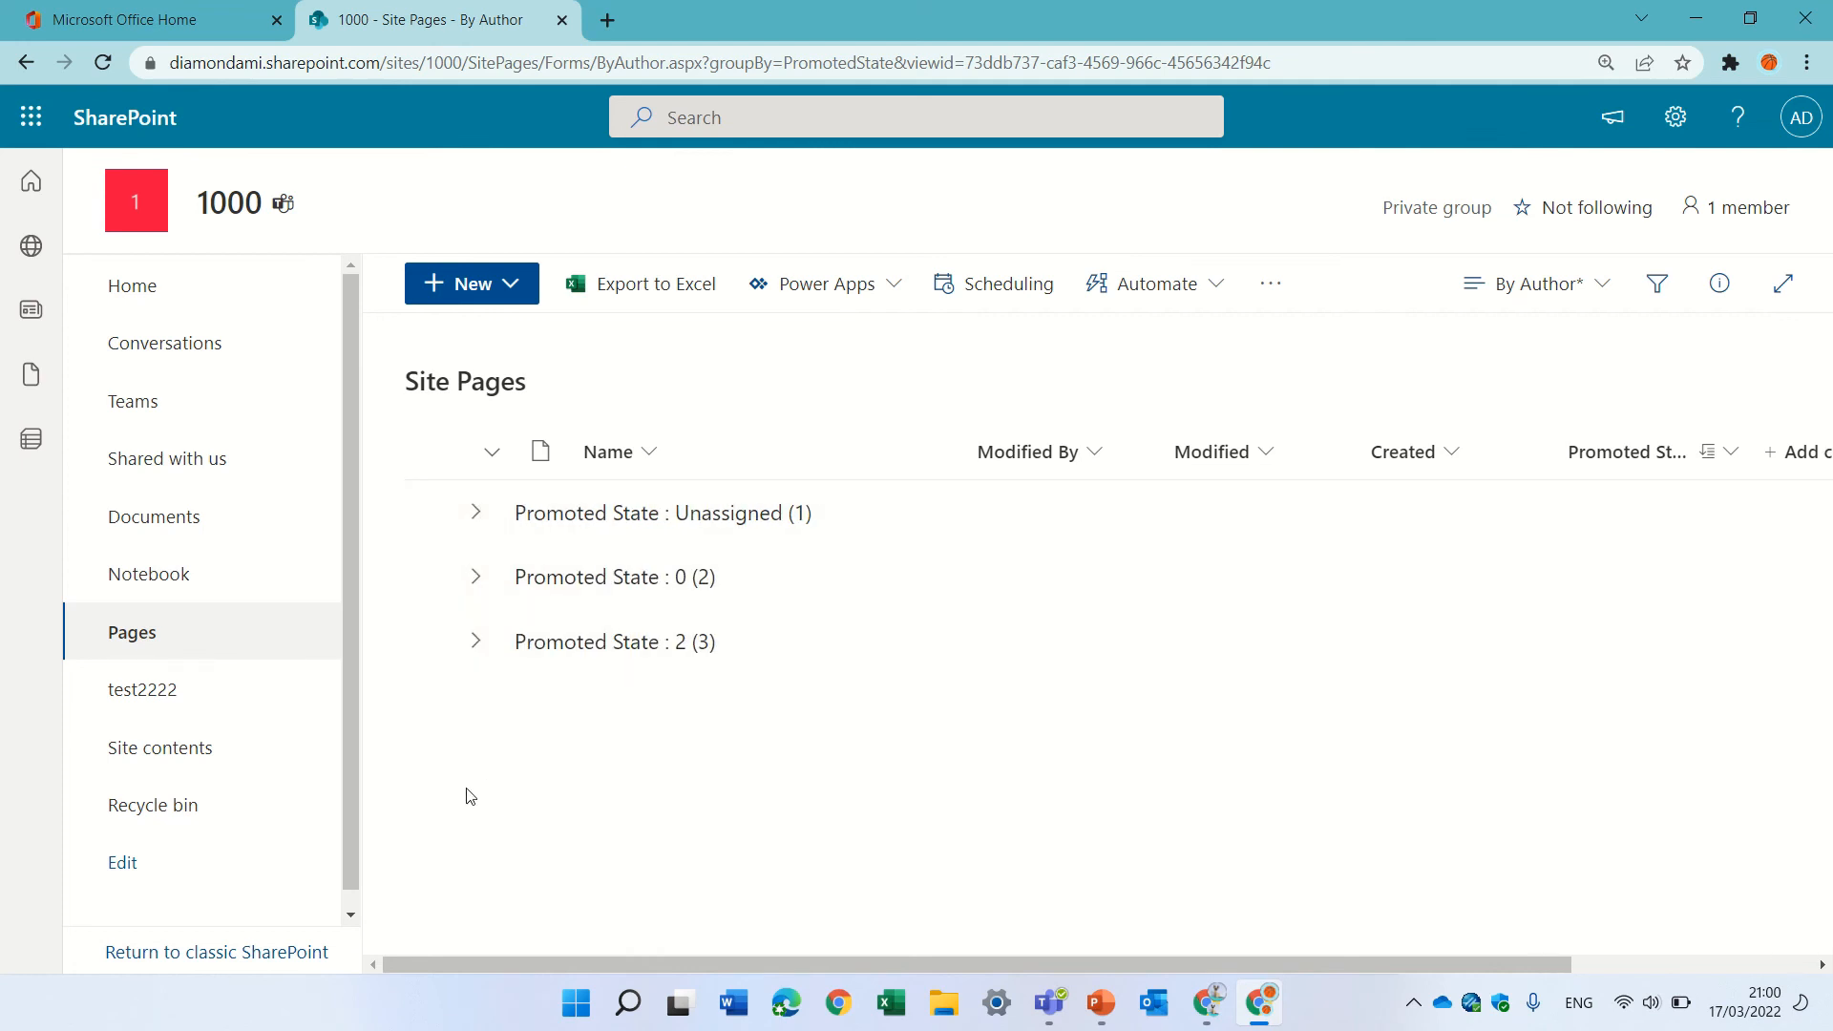
click(480, 519)
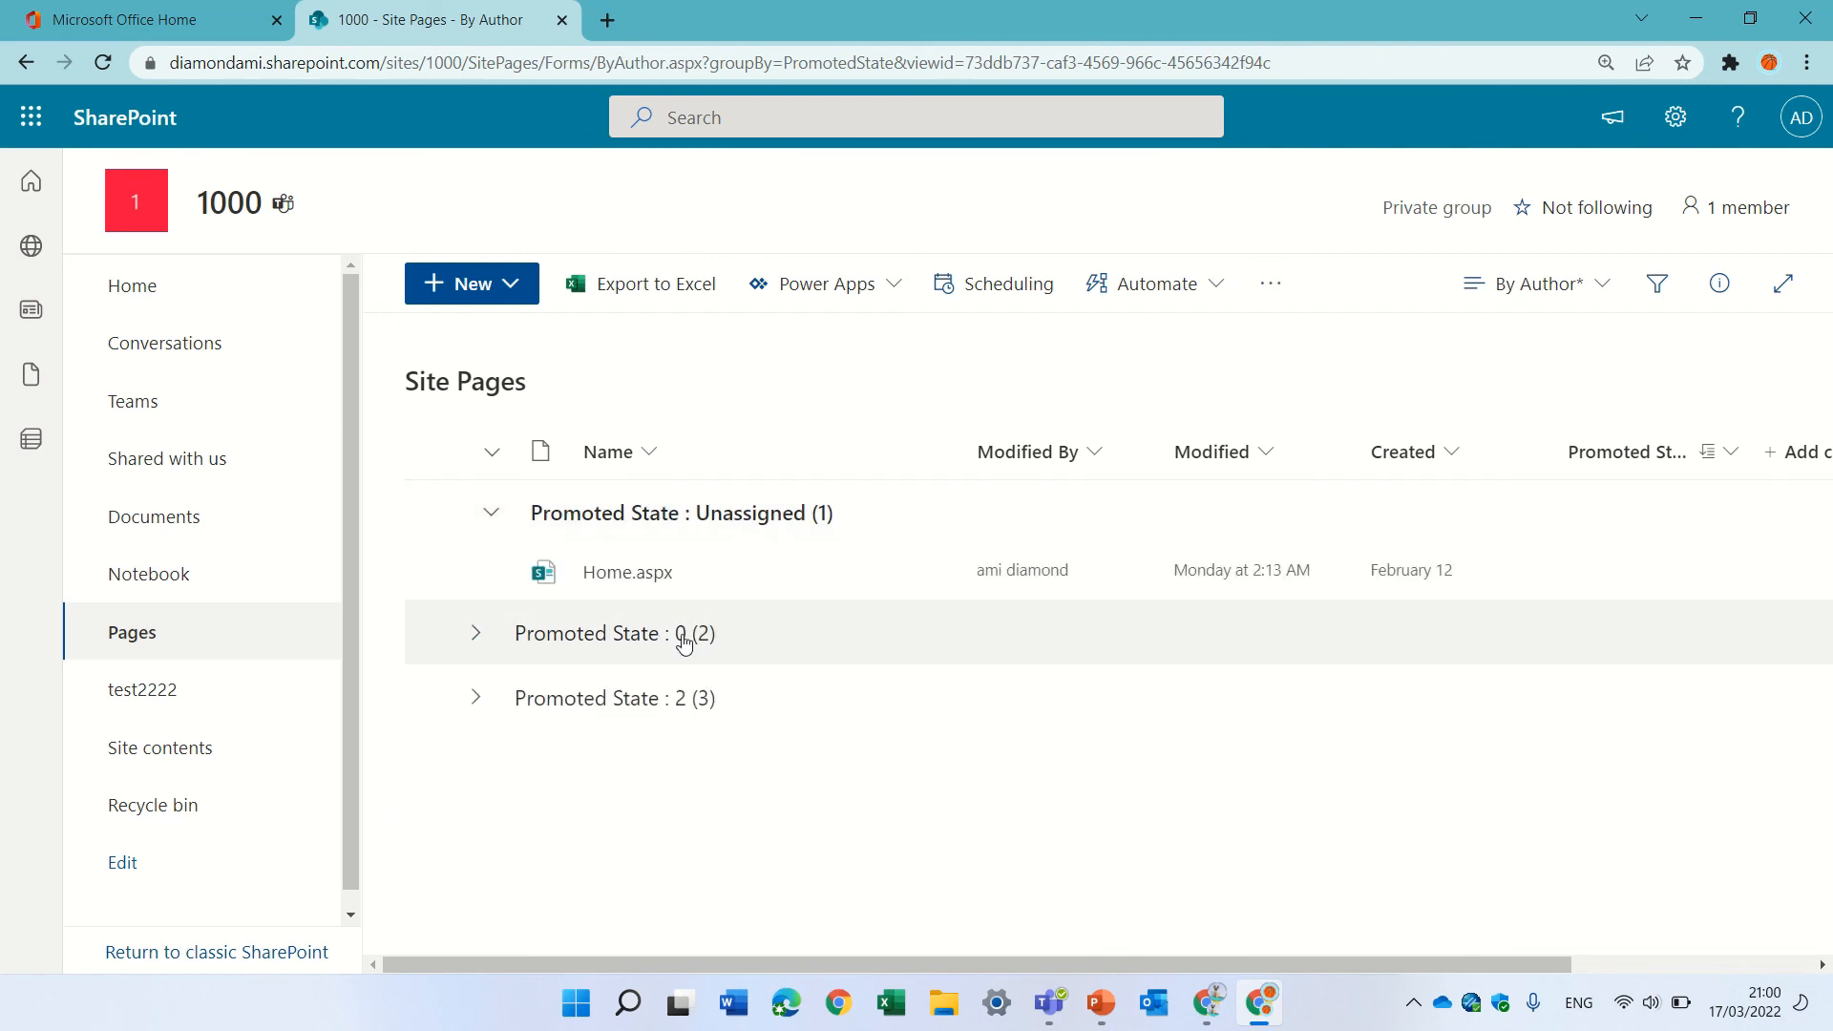